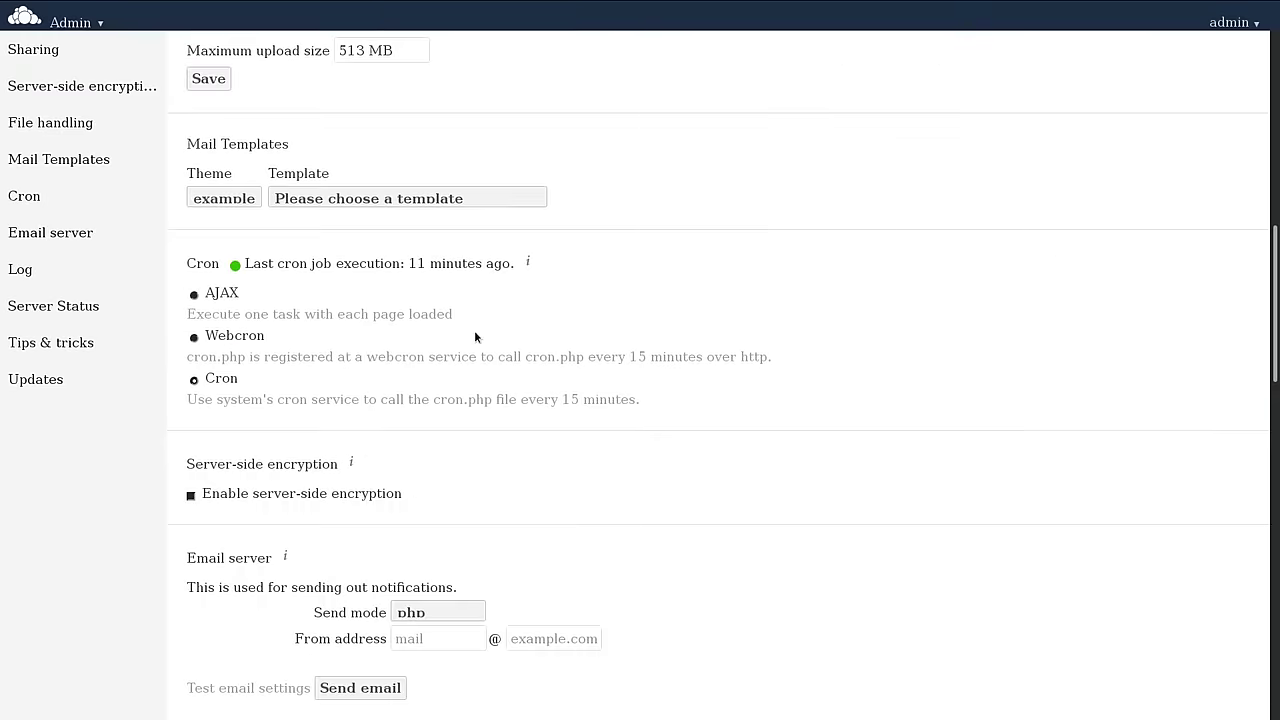
- Open the "How to do backups" guide from Tips & tricks, read its folder and database backup instructions, and close it
scroll(475, 337, down, 18)
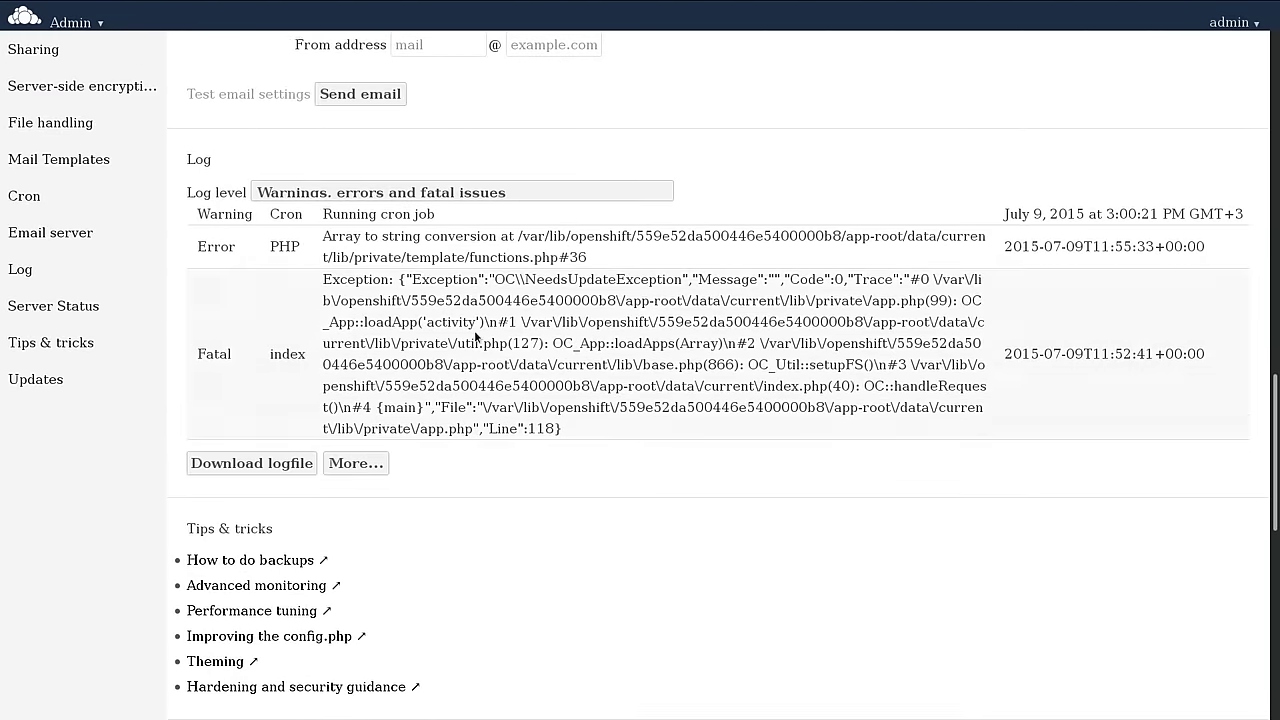
click(289, 197)
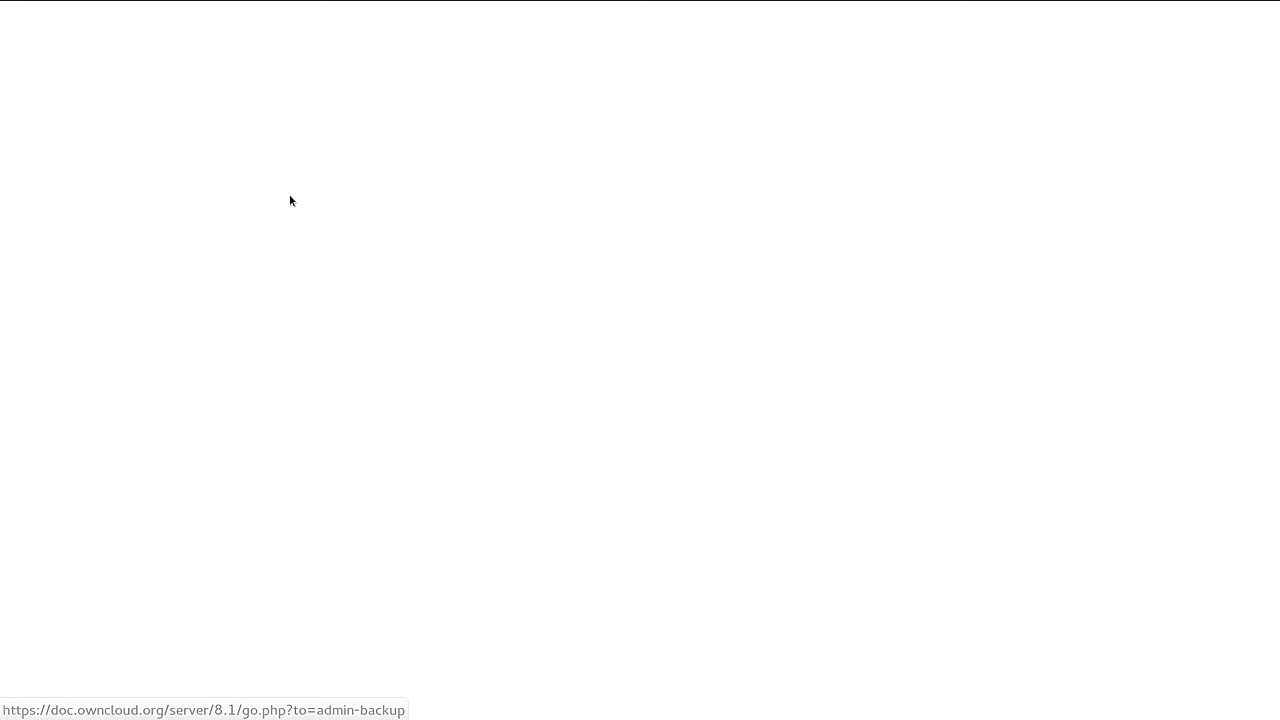
mouse_move(407, 5)
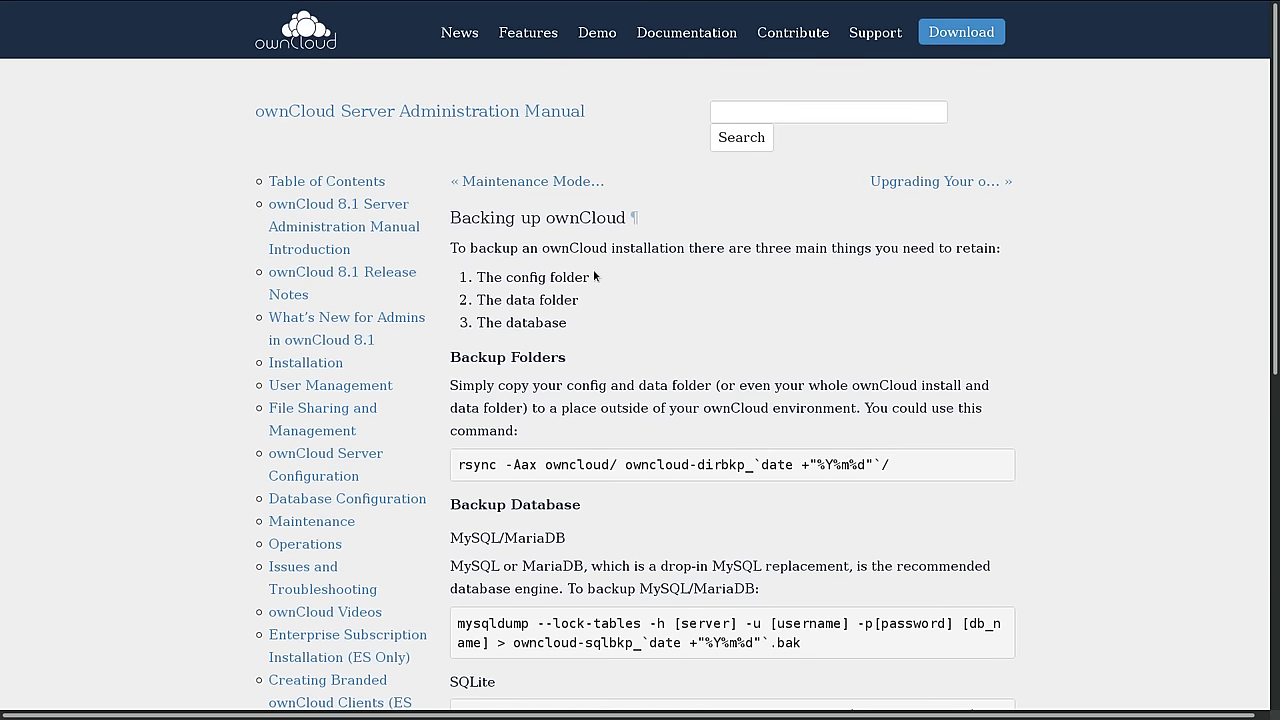
scroll(593, 269, down, 3)
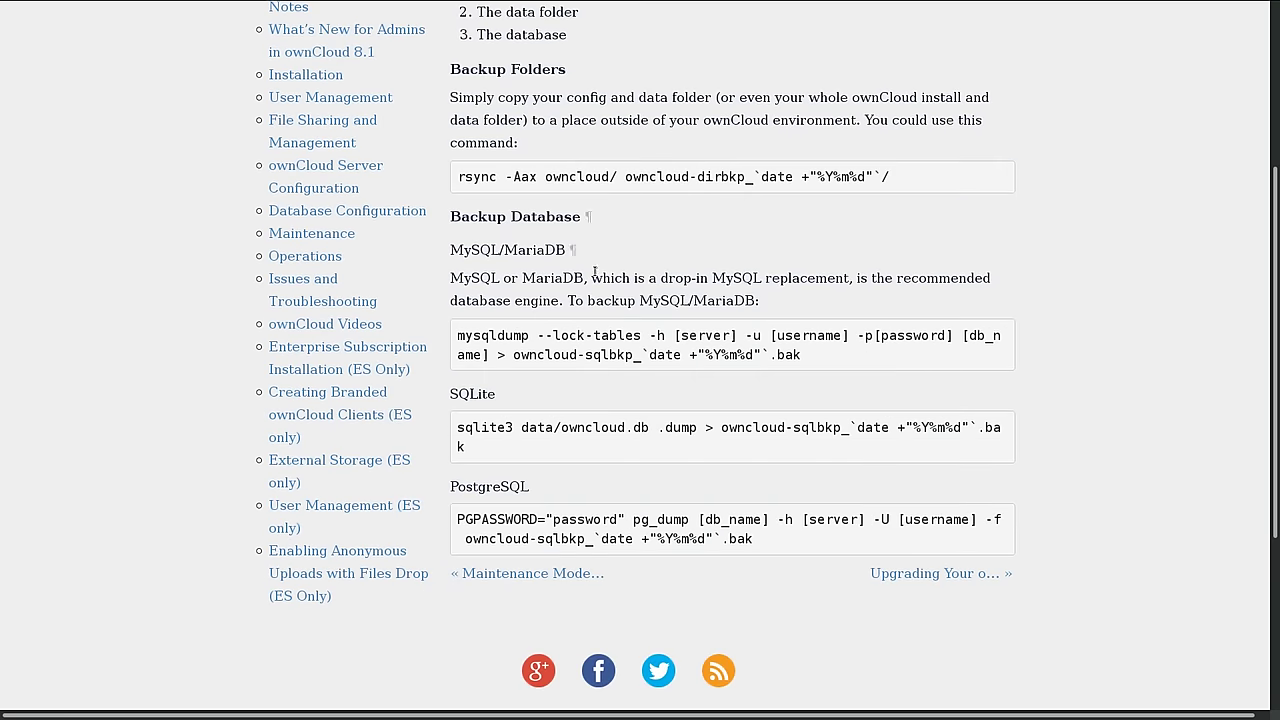
scroll(595, 271, up, 2)
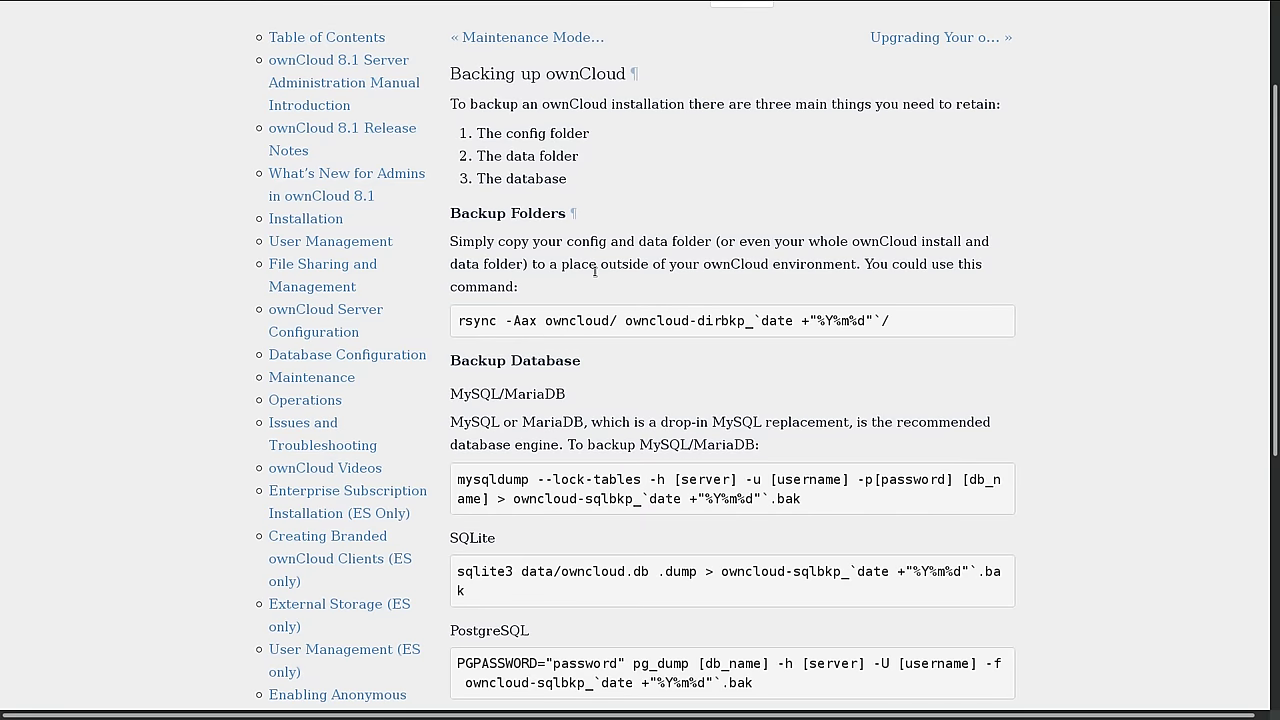
scroll(595, 271, down, 2)
scroll(595, 271, up, 4)
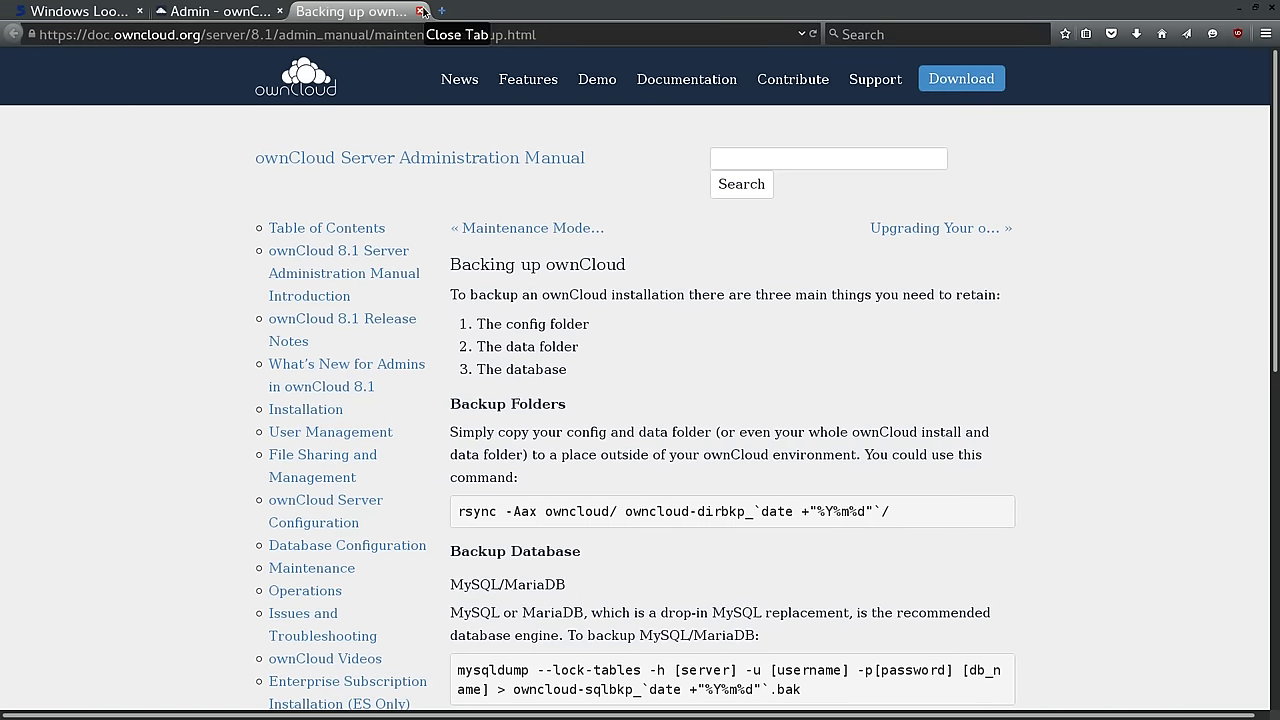
click(423, 11)
- Open the "Advanced monitoring" guide from Tips & tricks, read through the monitoring considerations, and close it
click(255, 222)
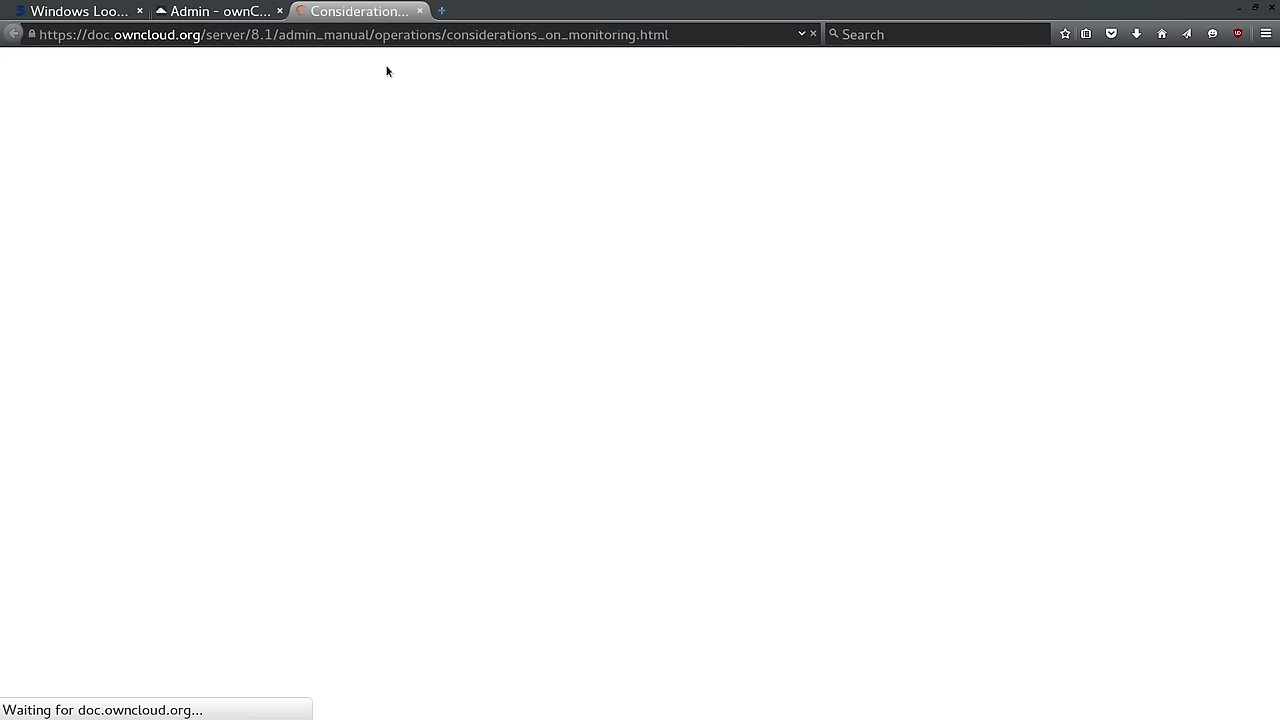
scroll(614, 418, down, 3)
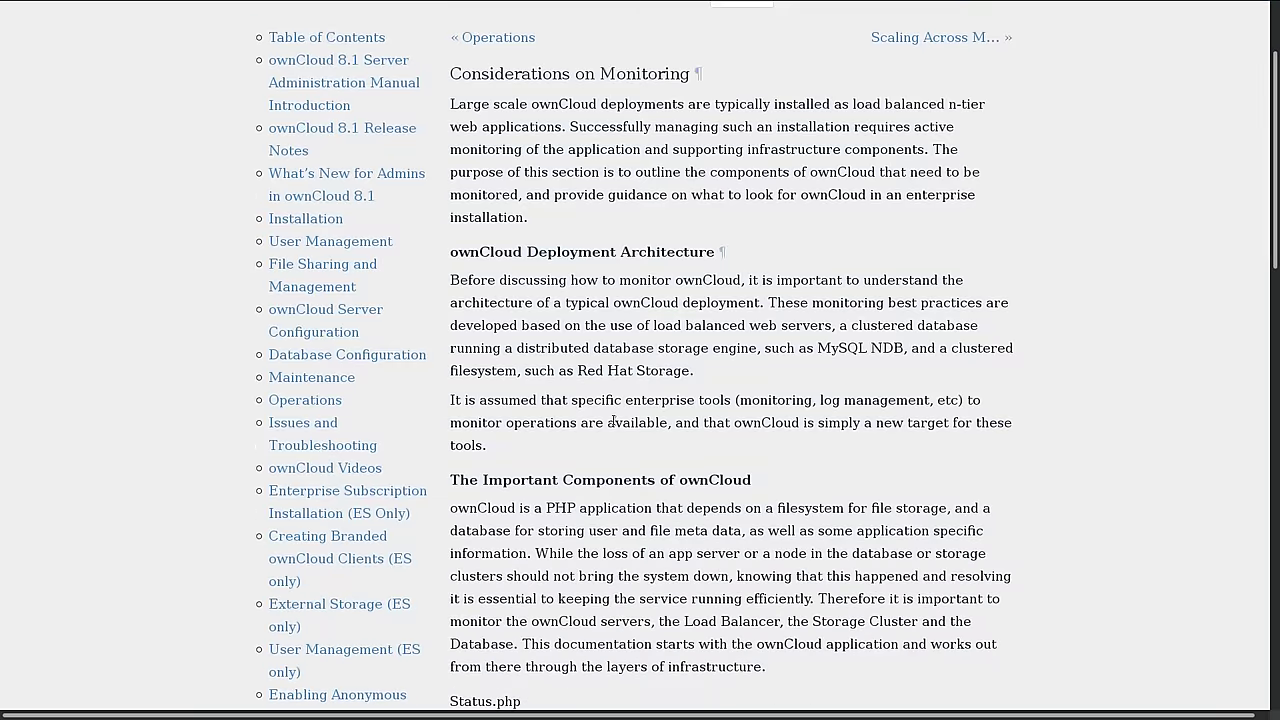
scroll(613, 421, down, 12)
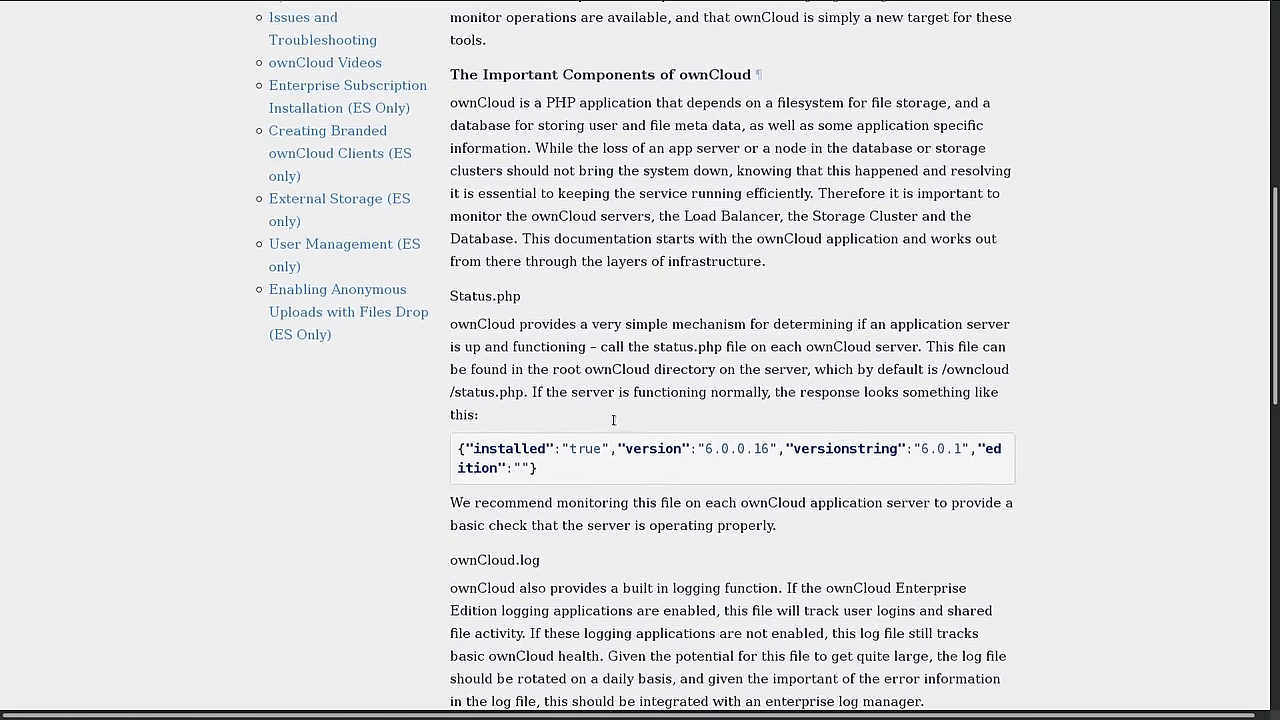
scroll(613, 421, down, 1)
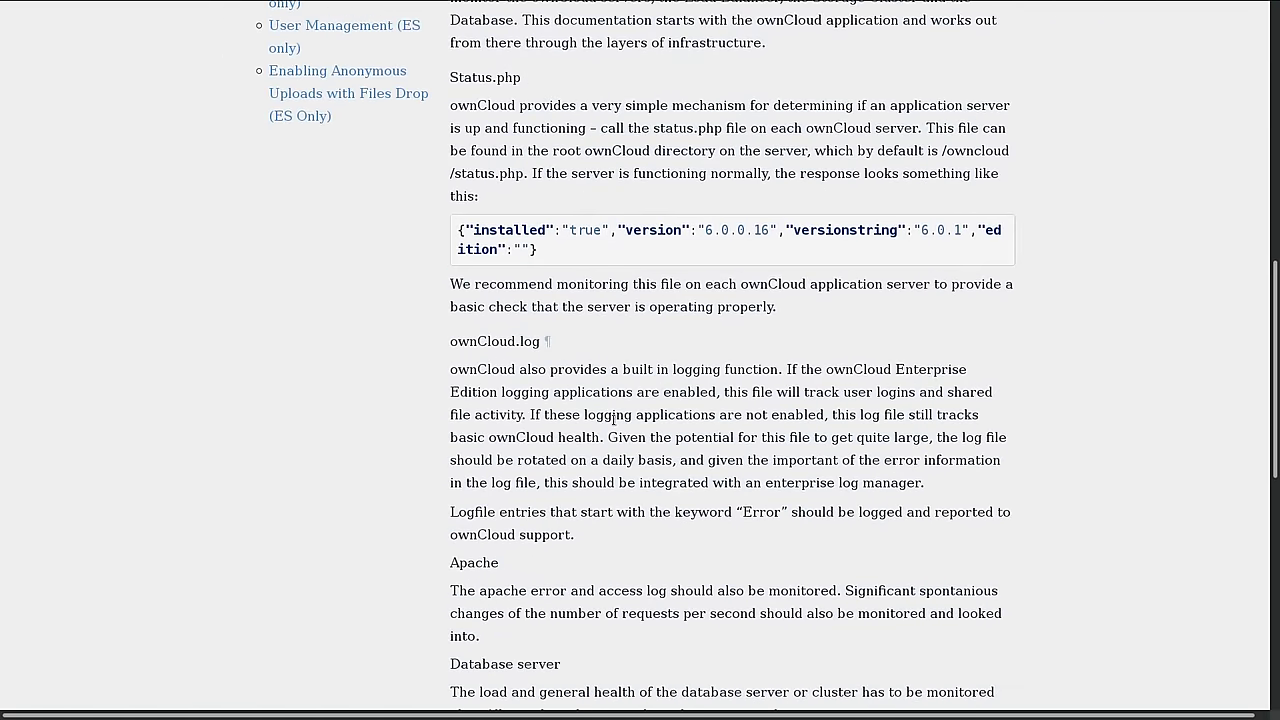
scroll(613, 421, down, 14)
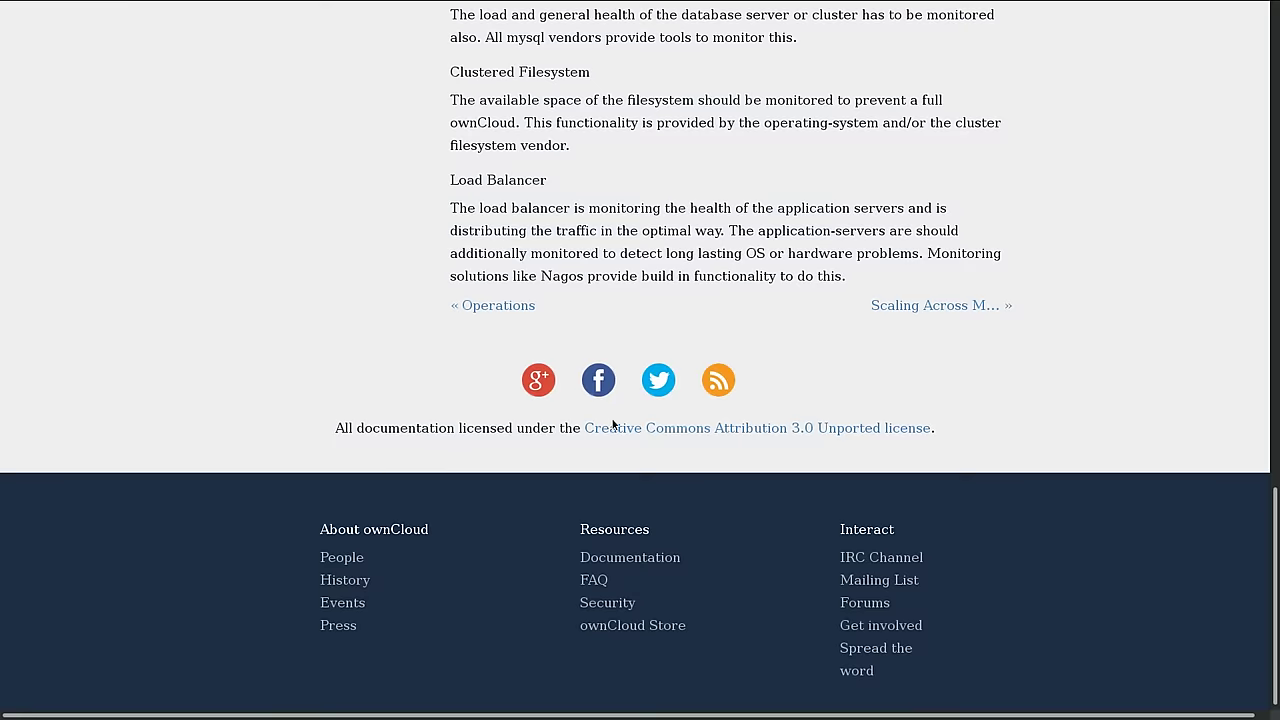
key(Home)
key(ctrl+w)
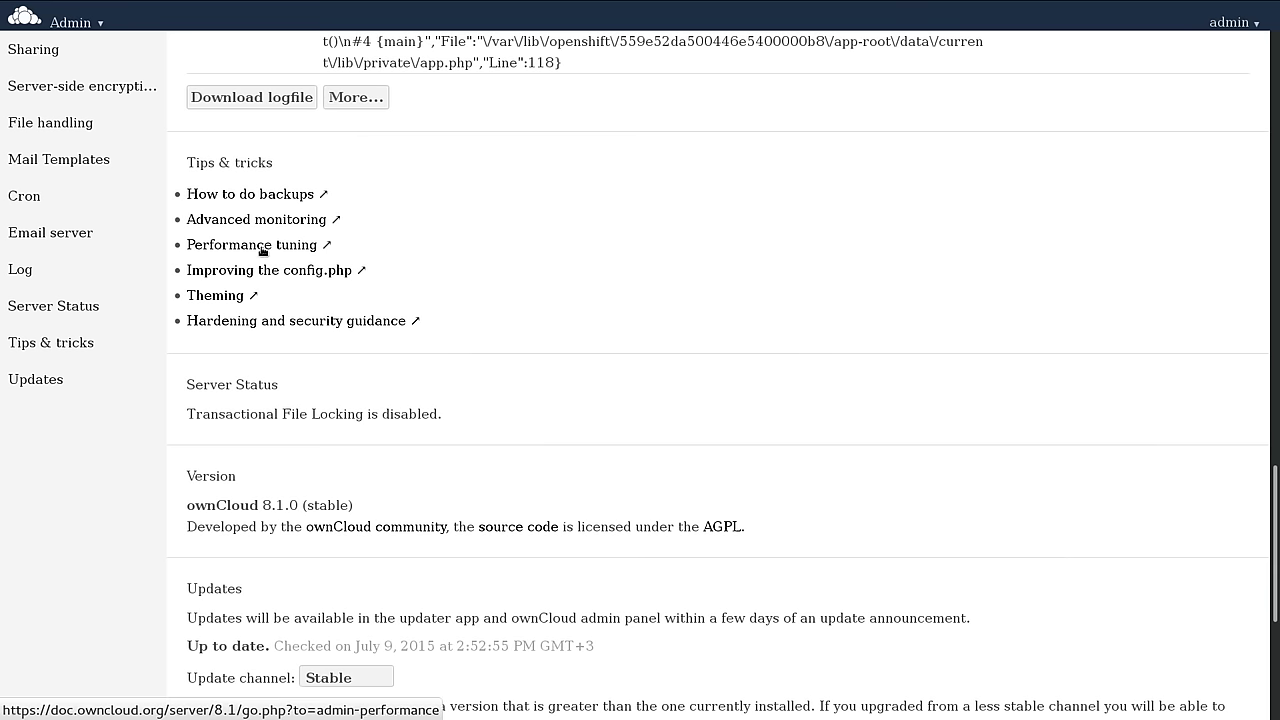
- Highlight the transactional file locking line under Server Status and look over the sections below it
double_click(290, 413)
triple_click(289, 412)
scroll(415, 375, down, 5)
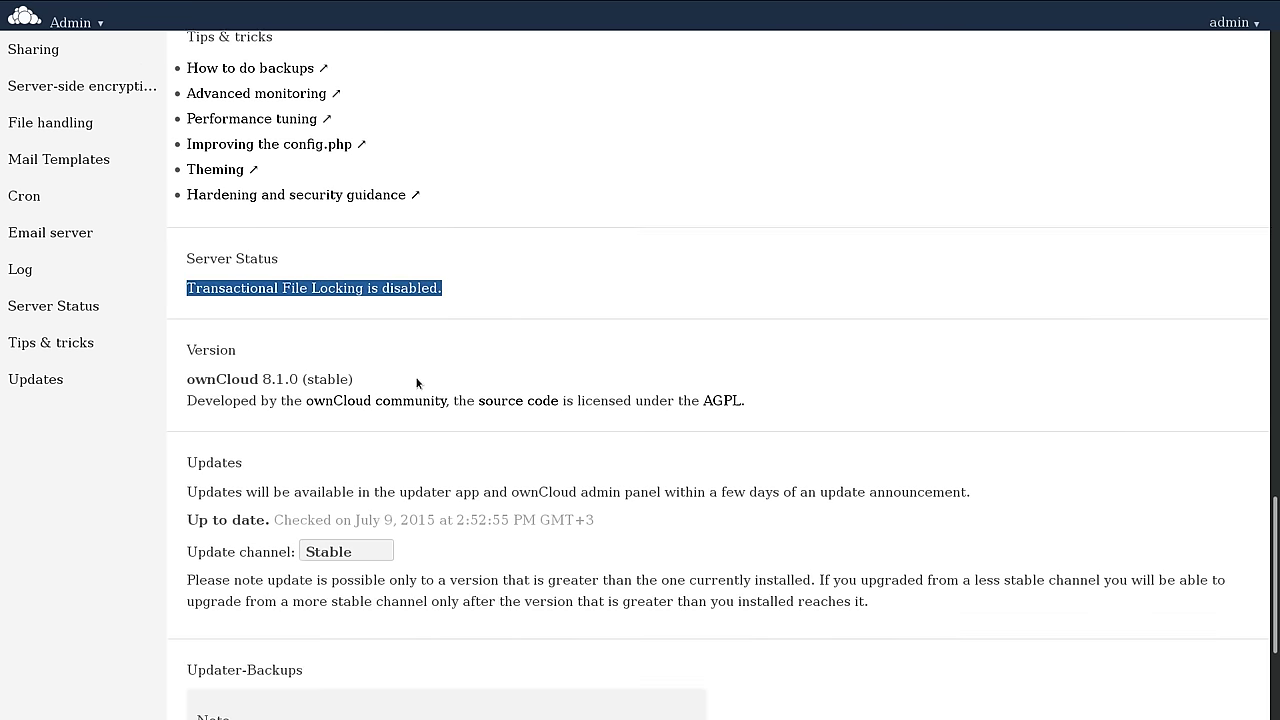
- Try the Daily and Beta update channels and return the update channel to Stable
click(355, 298)
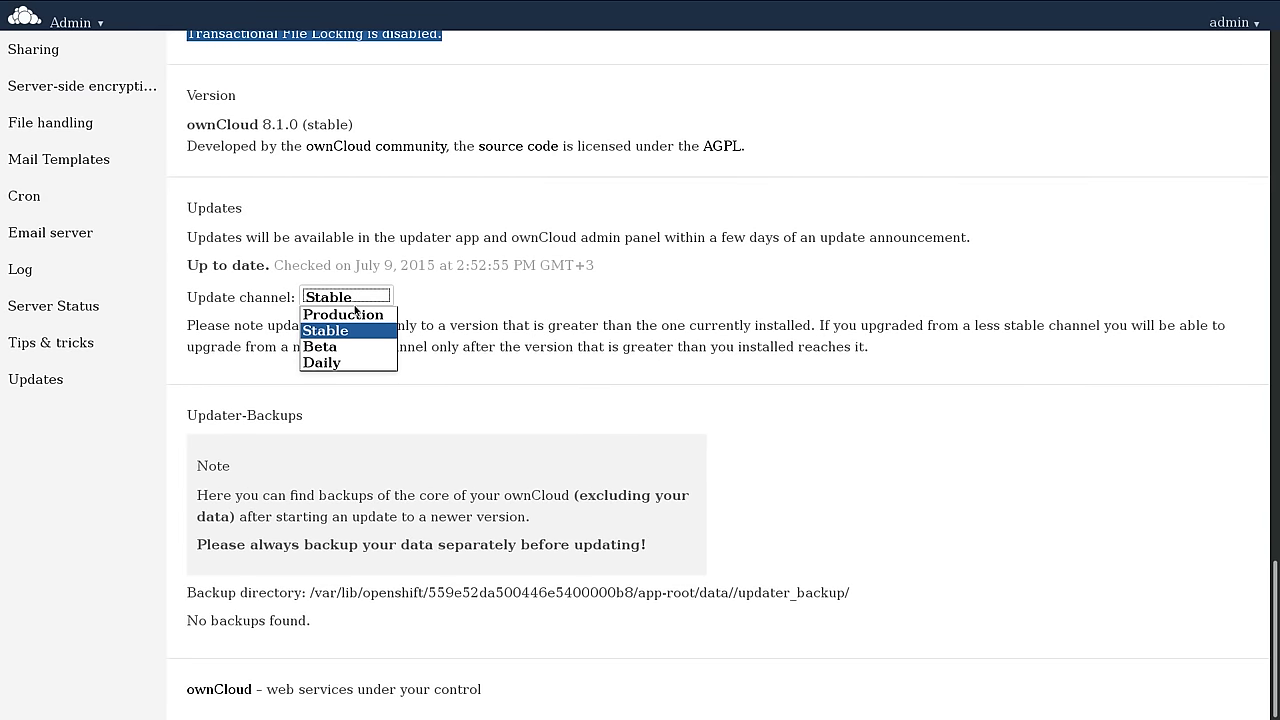
click(352, 362)
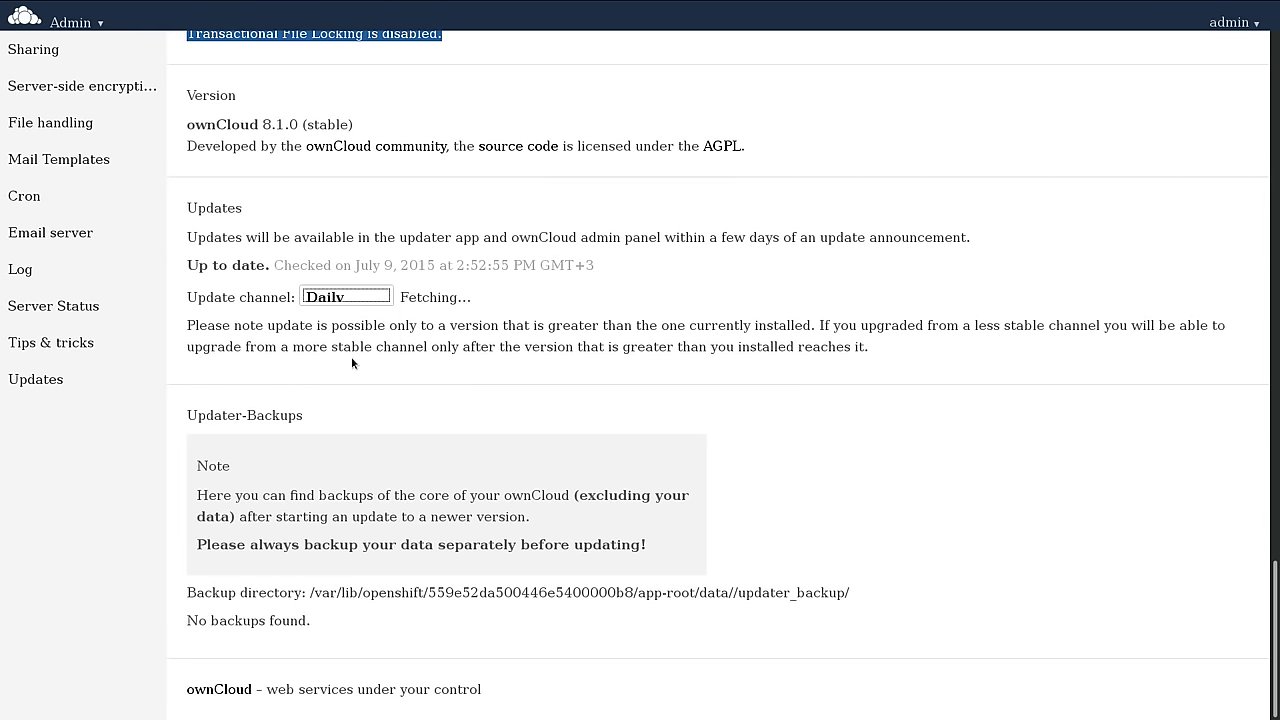
click(365, 297)
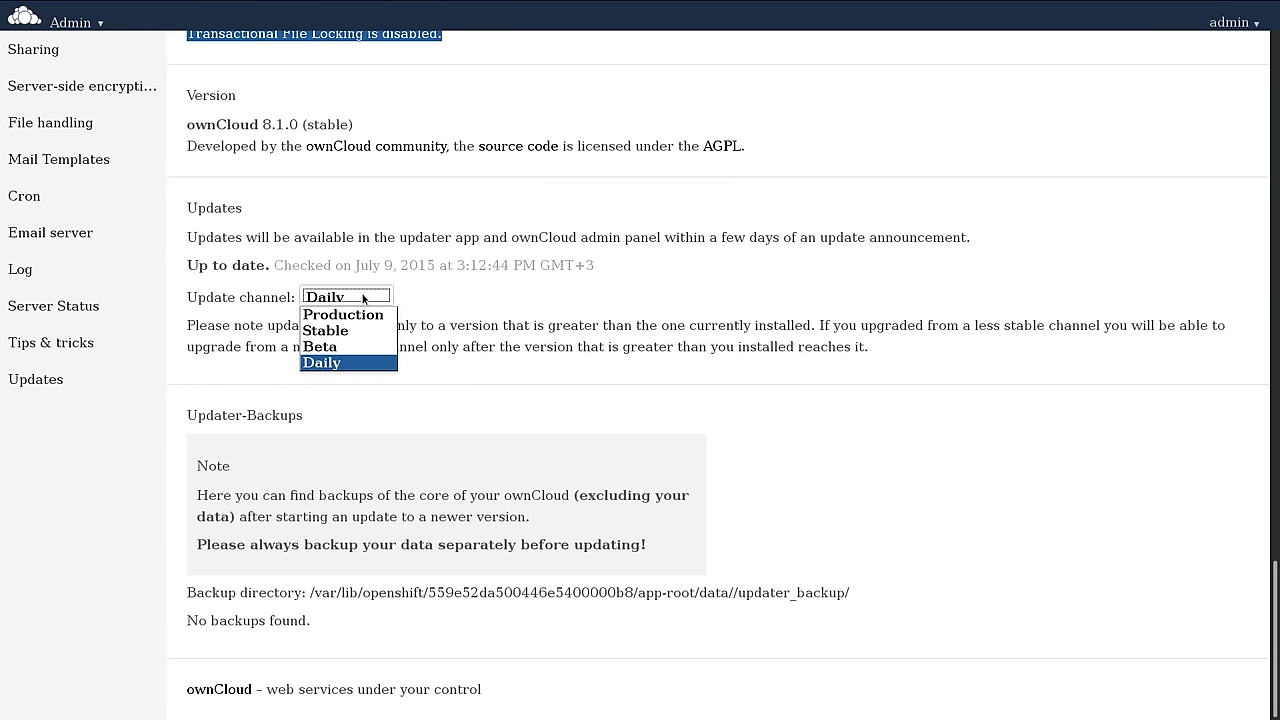
click(355, 346)
click(357, 291)
click(345, 327)
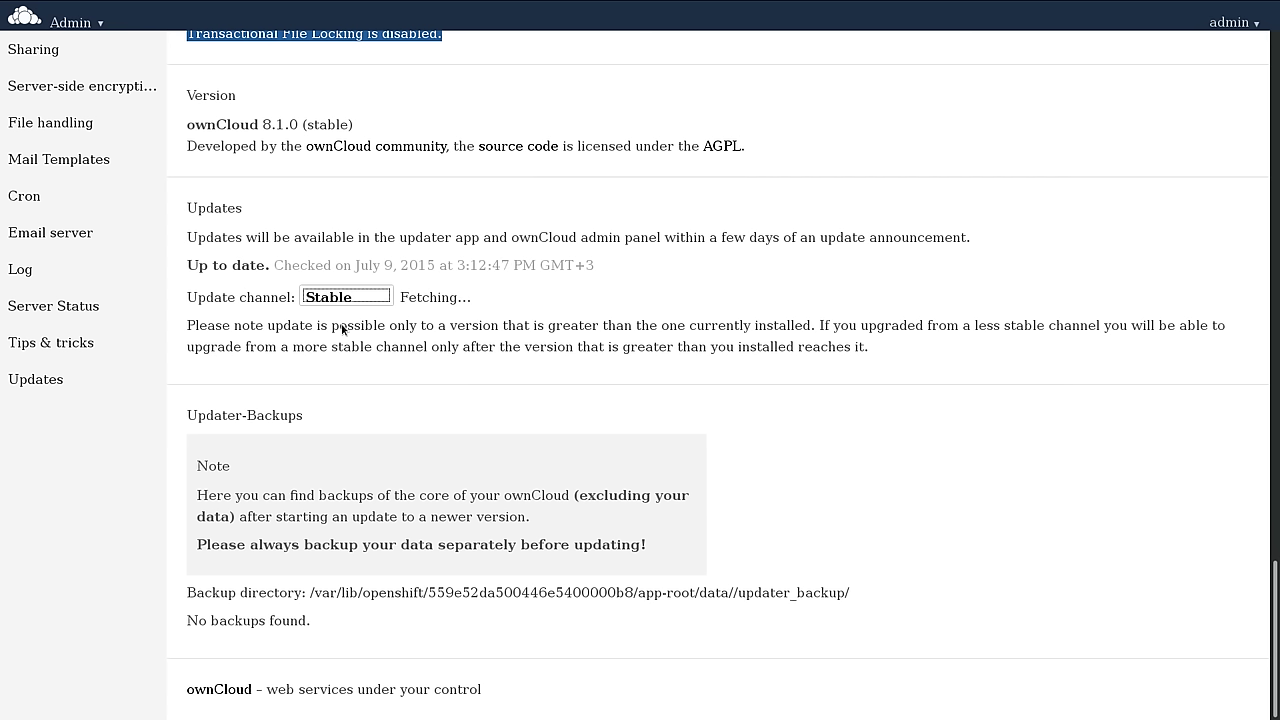
- Examine the Updater-Backups section, including its note and the backup directory path
click(251, 472)
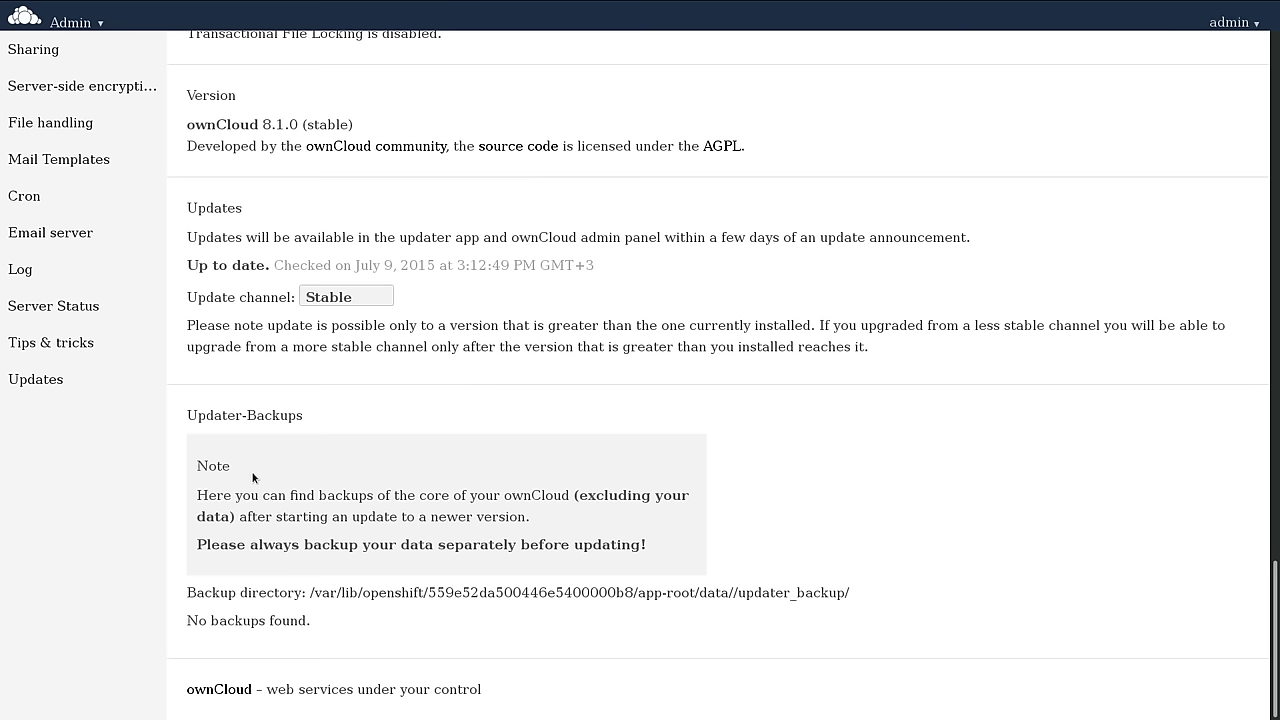
triple_click(390, 597)
click(168, 217)
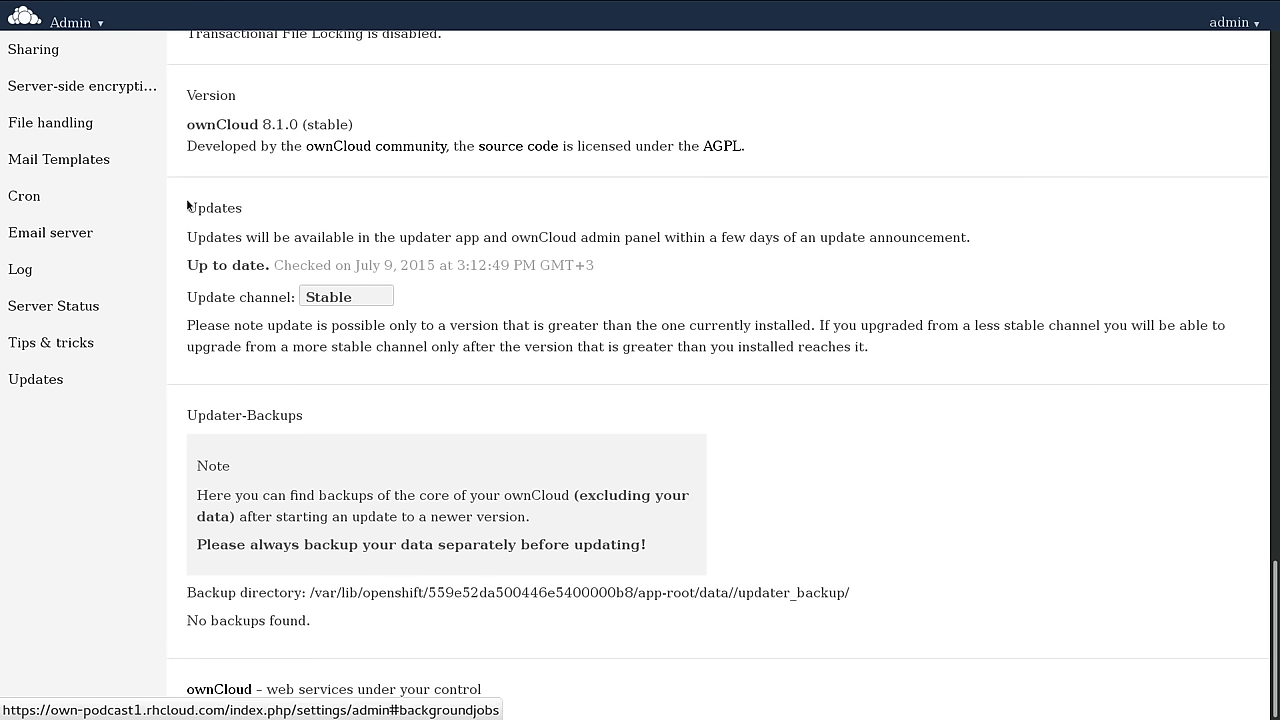
- Review the admin settings page from the Sharing section down to the Updater-Backups section
click(101, 62)
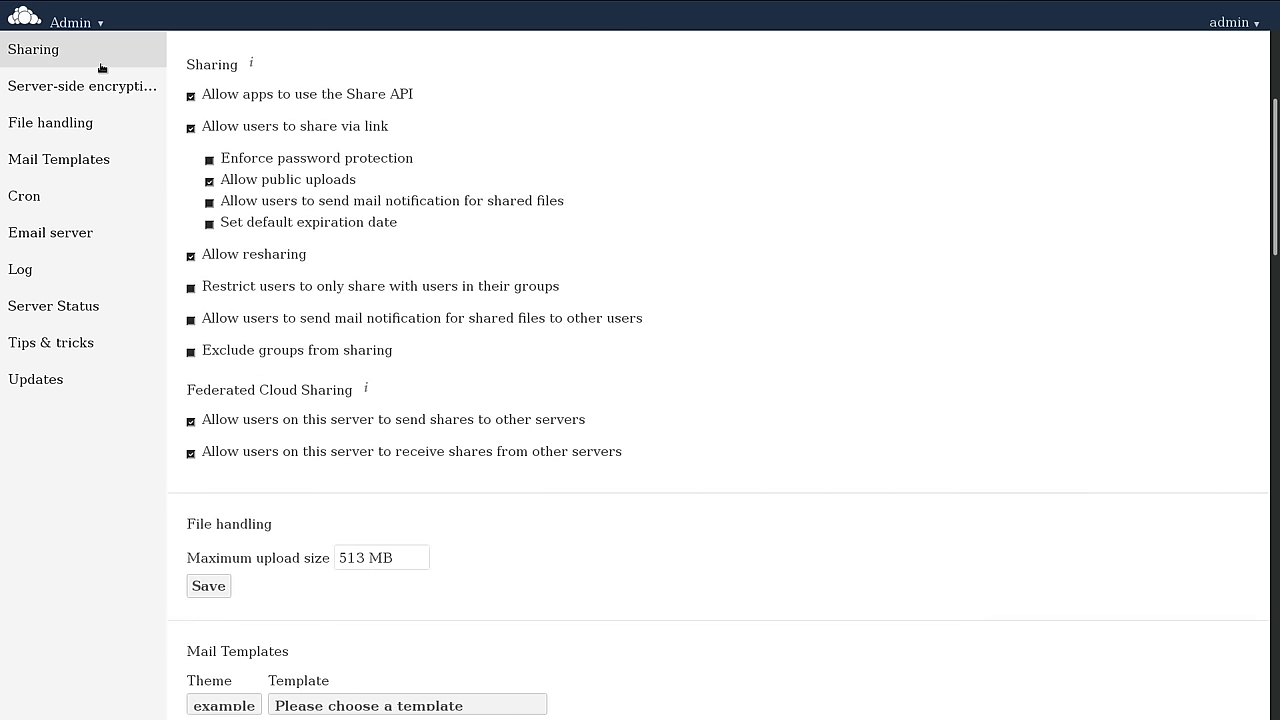
scroll(209, 174, down, 5)
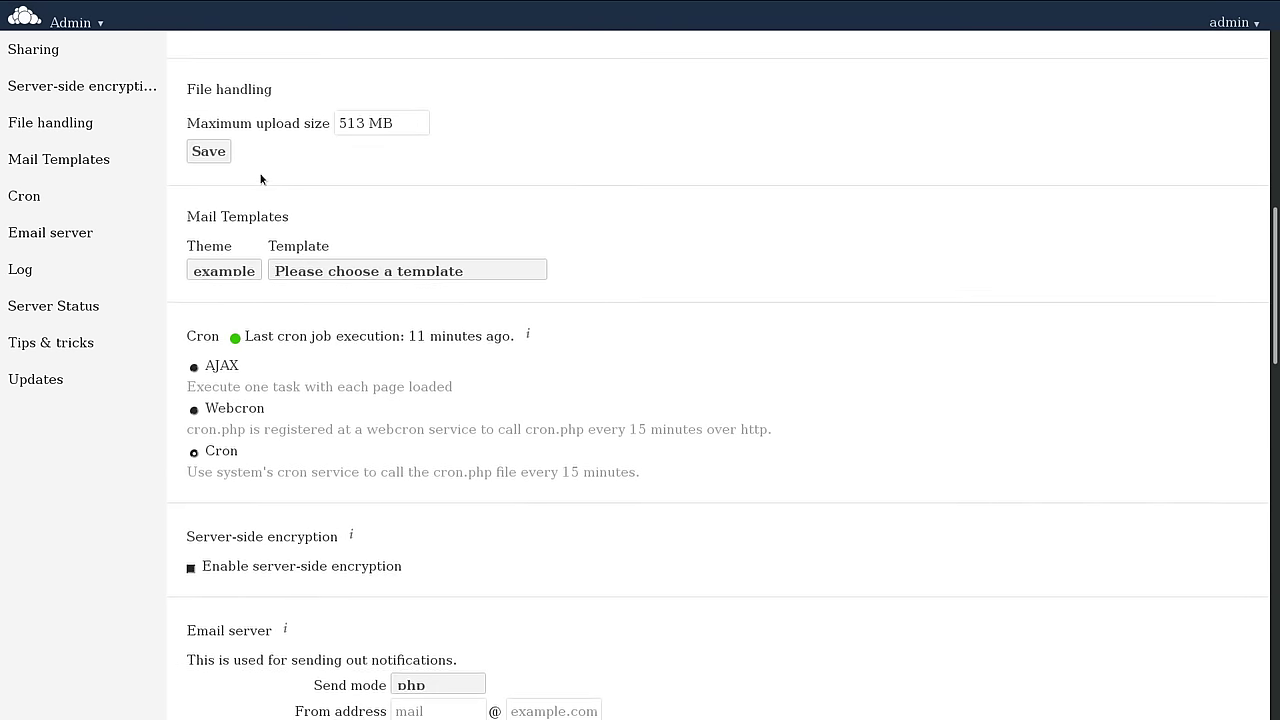
scroll(261, 179, down, 2)
scroll(261, 179, down, 2)
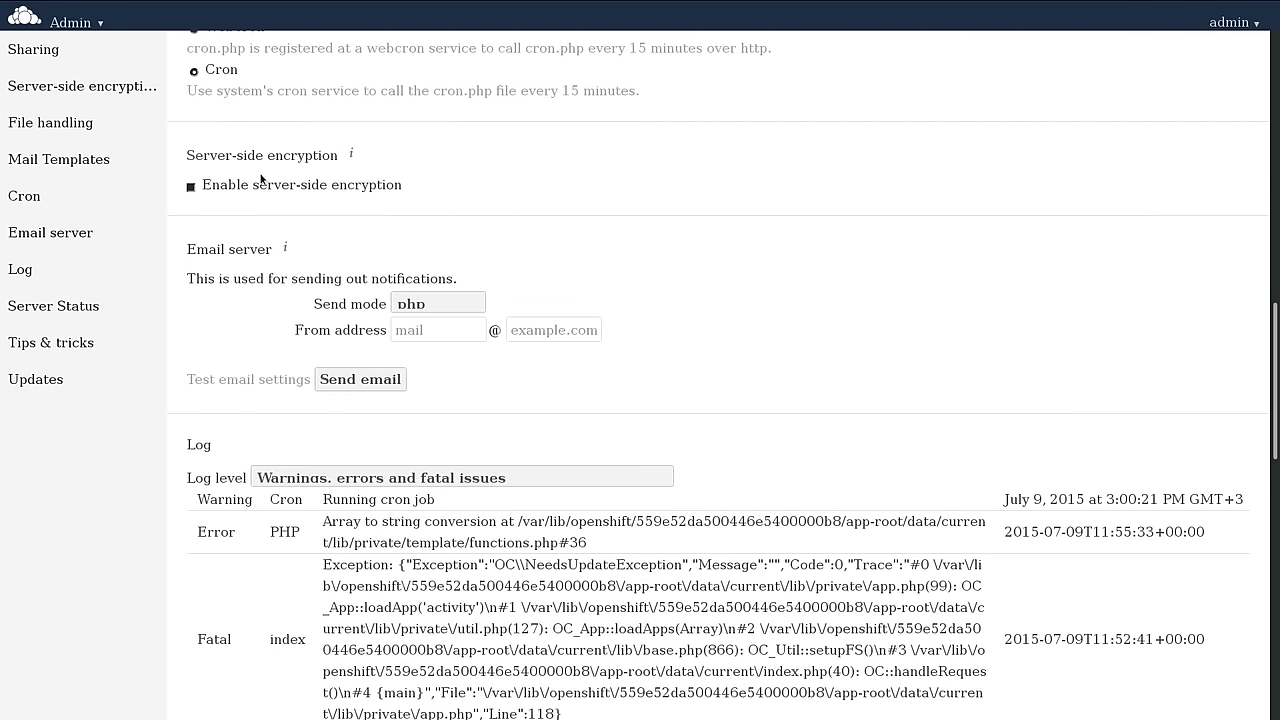
scroll(261, 179, down, 11)
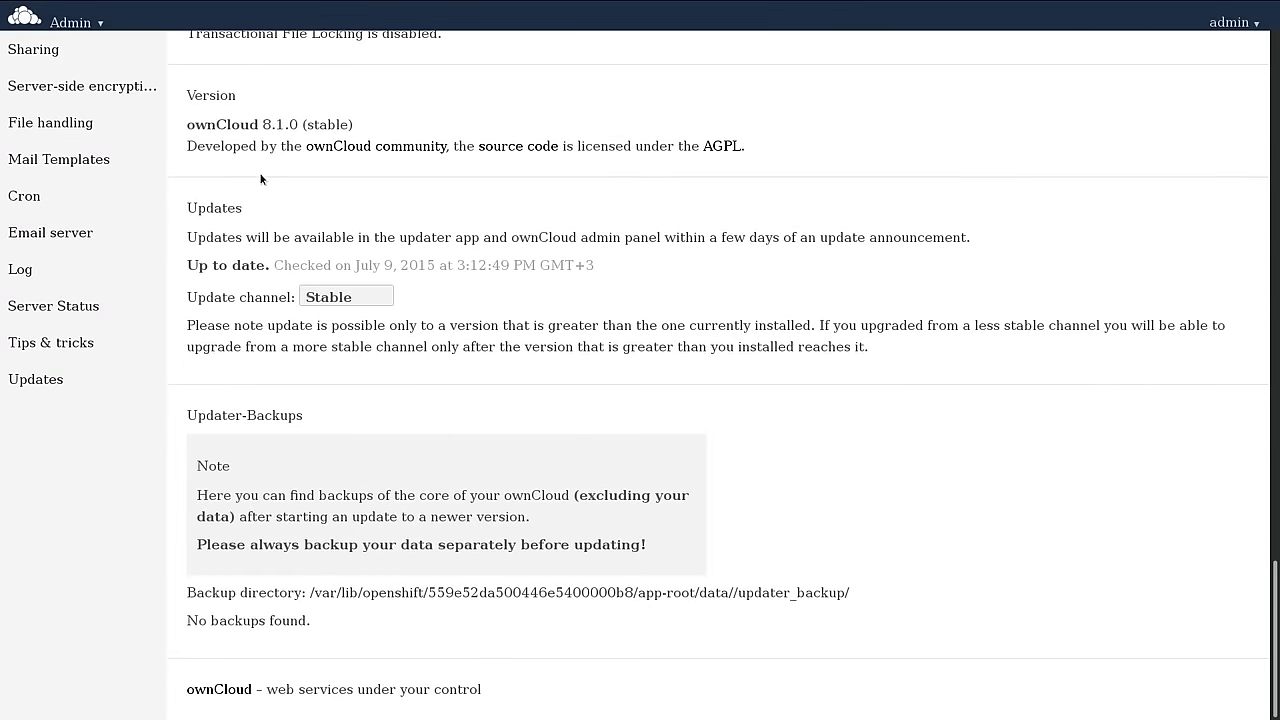
- Go through the admin sections one by one, from Server-side encryption and File handling to Tips & tricks and Updates
scroll(261, 179, up, 10)
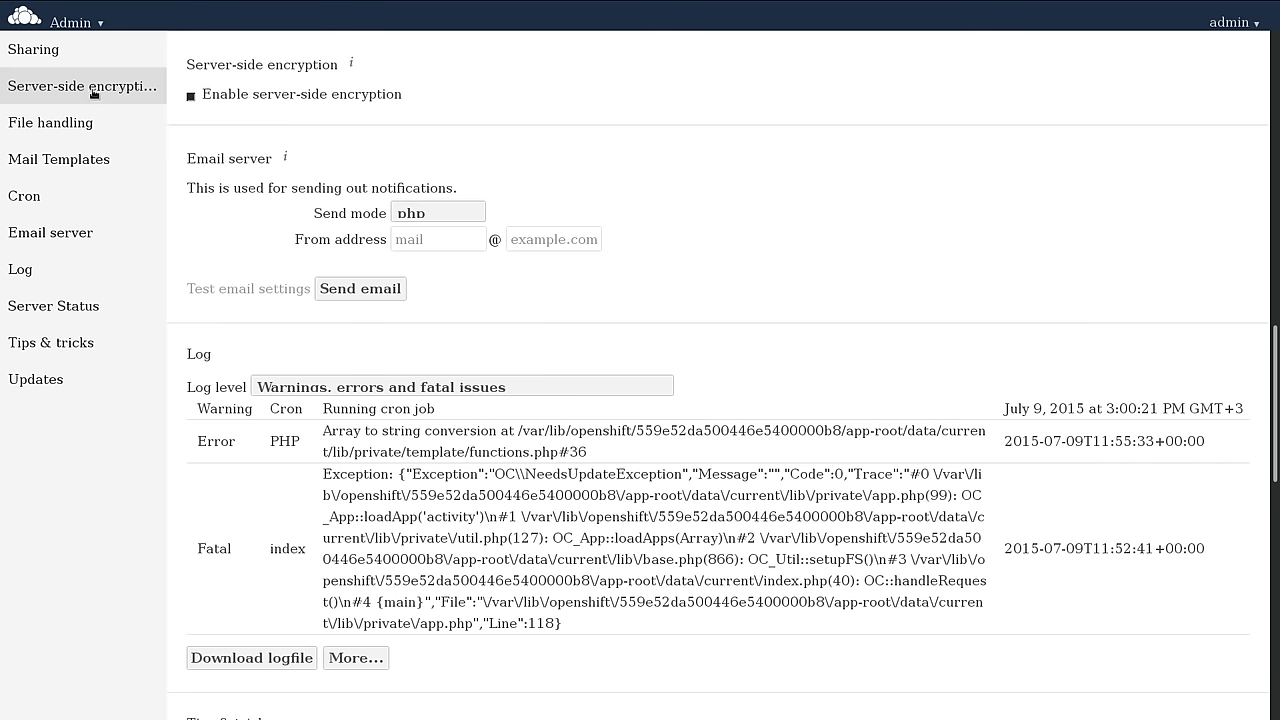
click(90, 126)
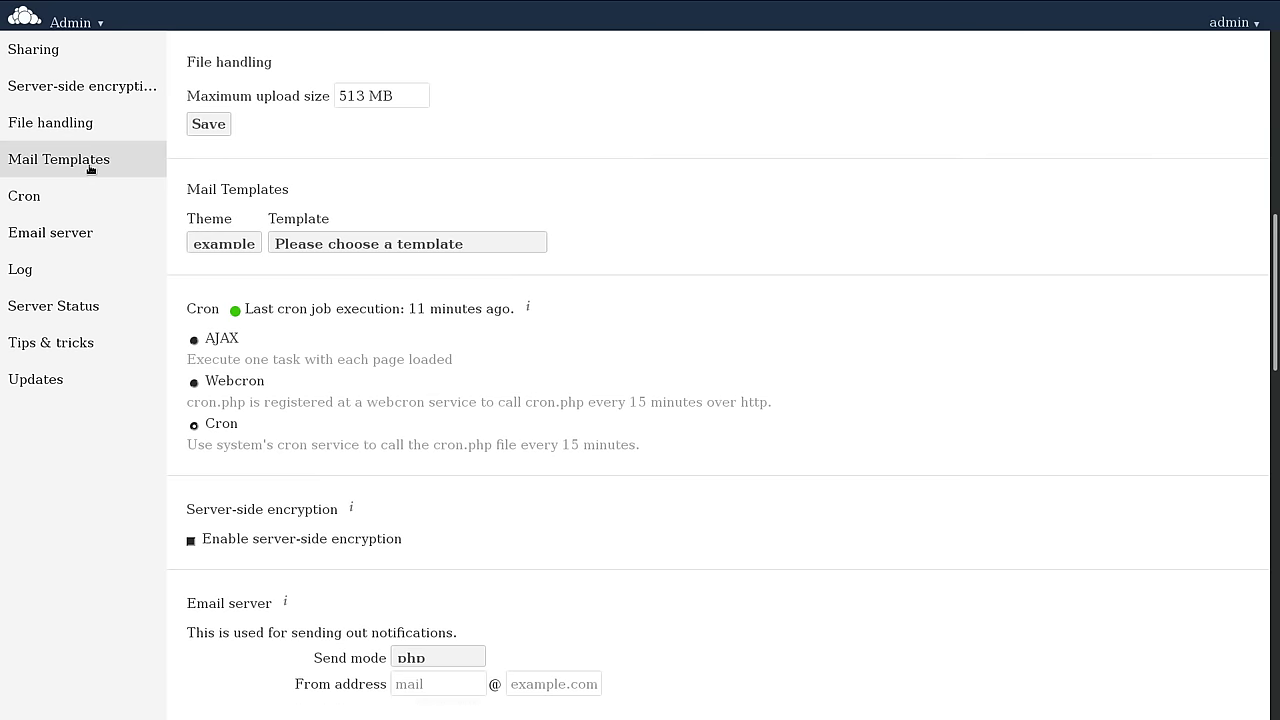
click(89, 166)
click(67, 202)
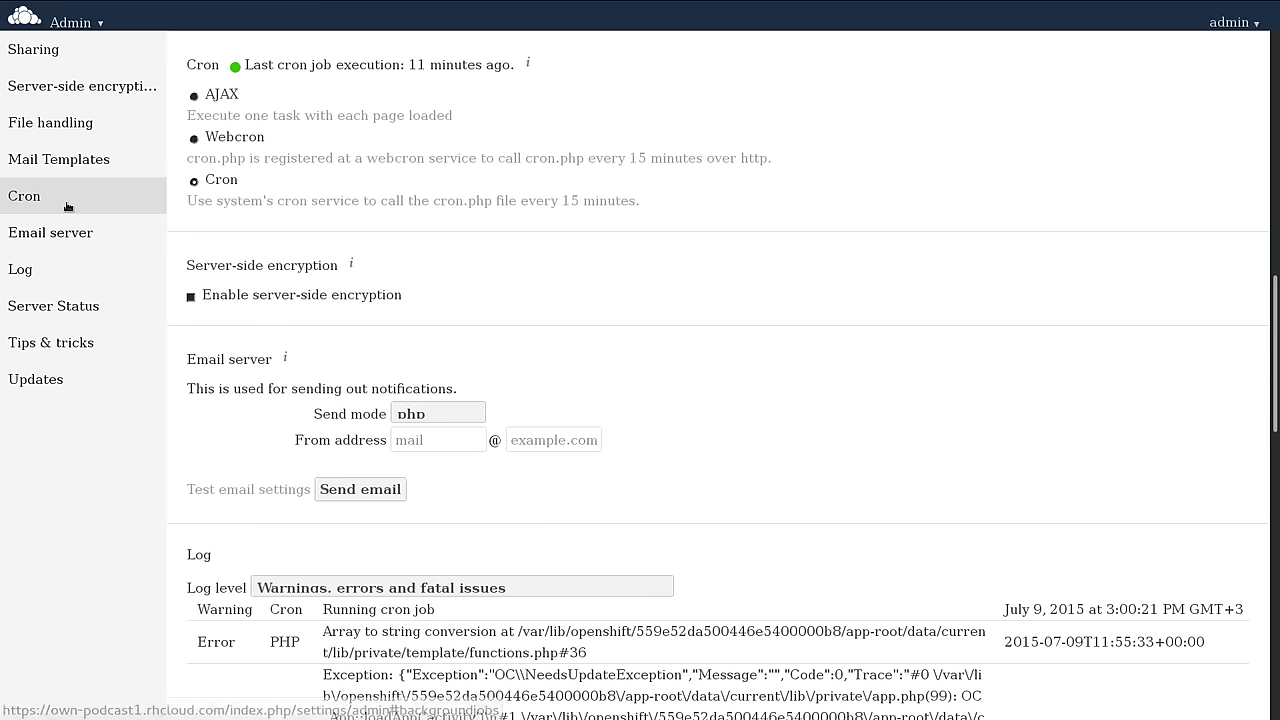
click(74, 233)
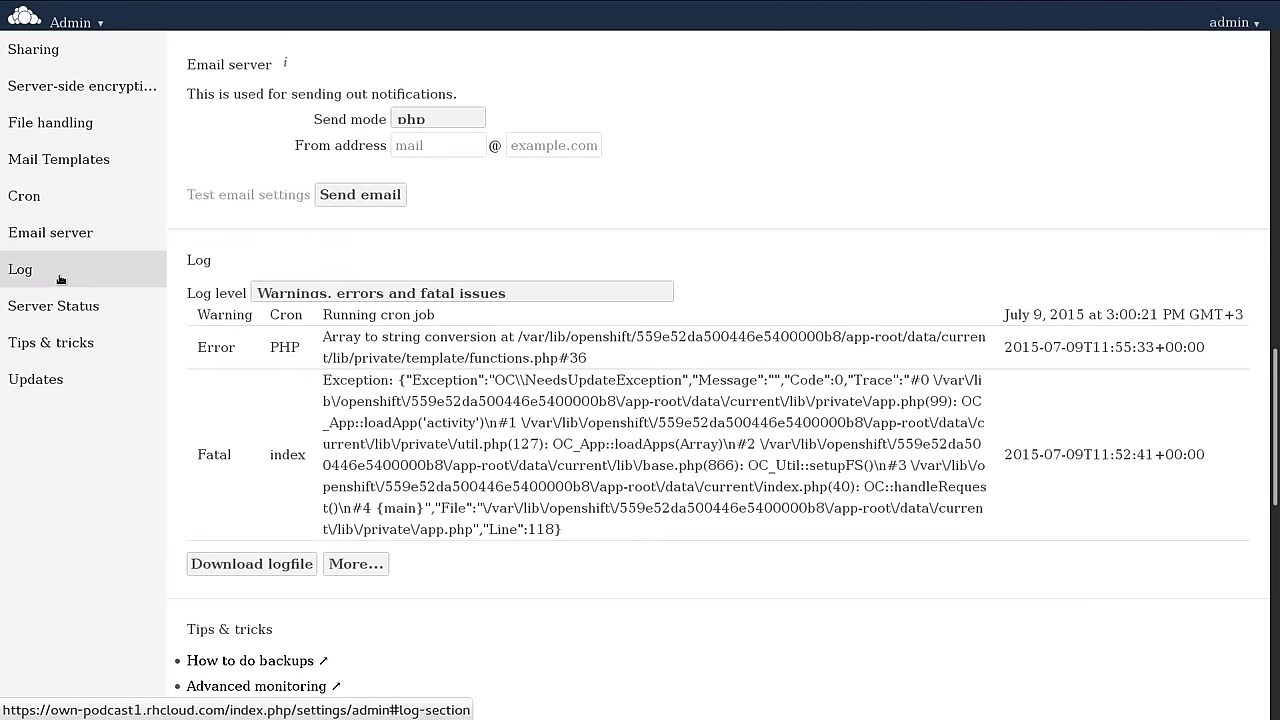
click(80, 270)
click(88, 310)
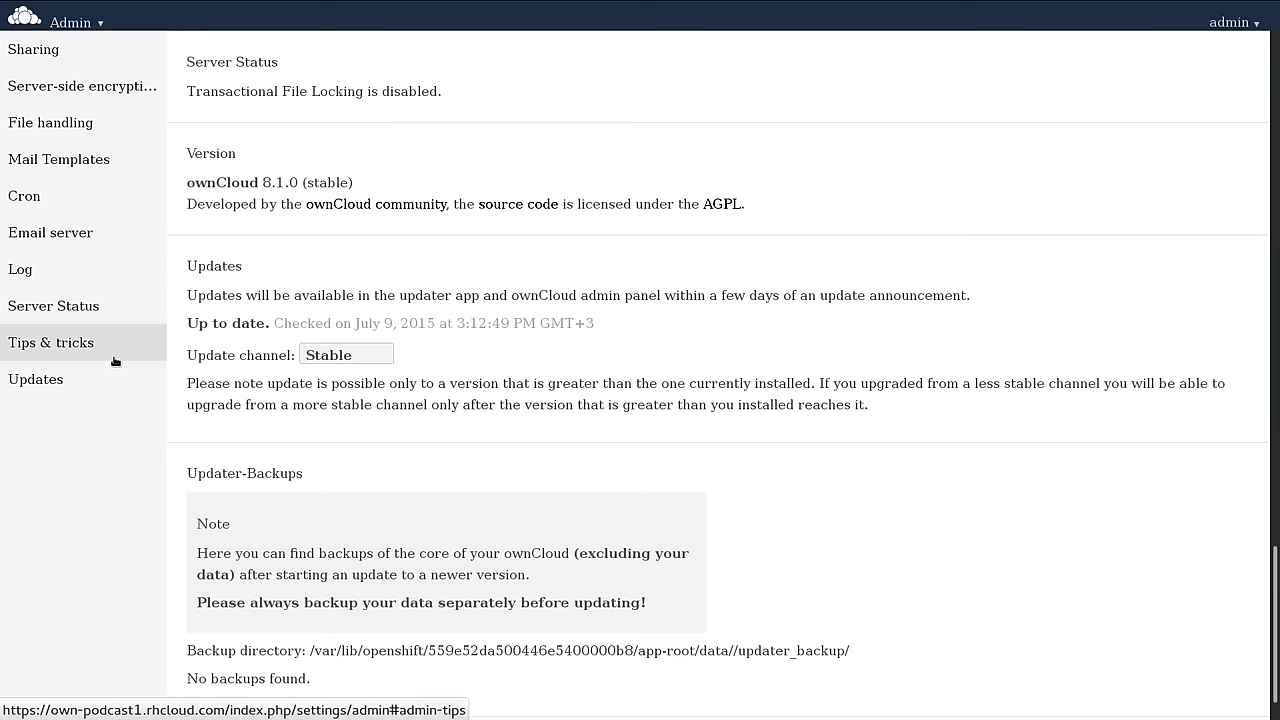
click(118, 356)
click(91, 392)
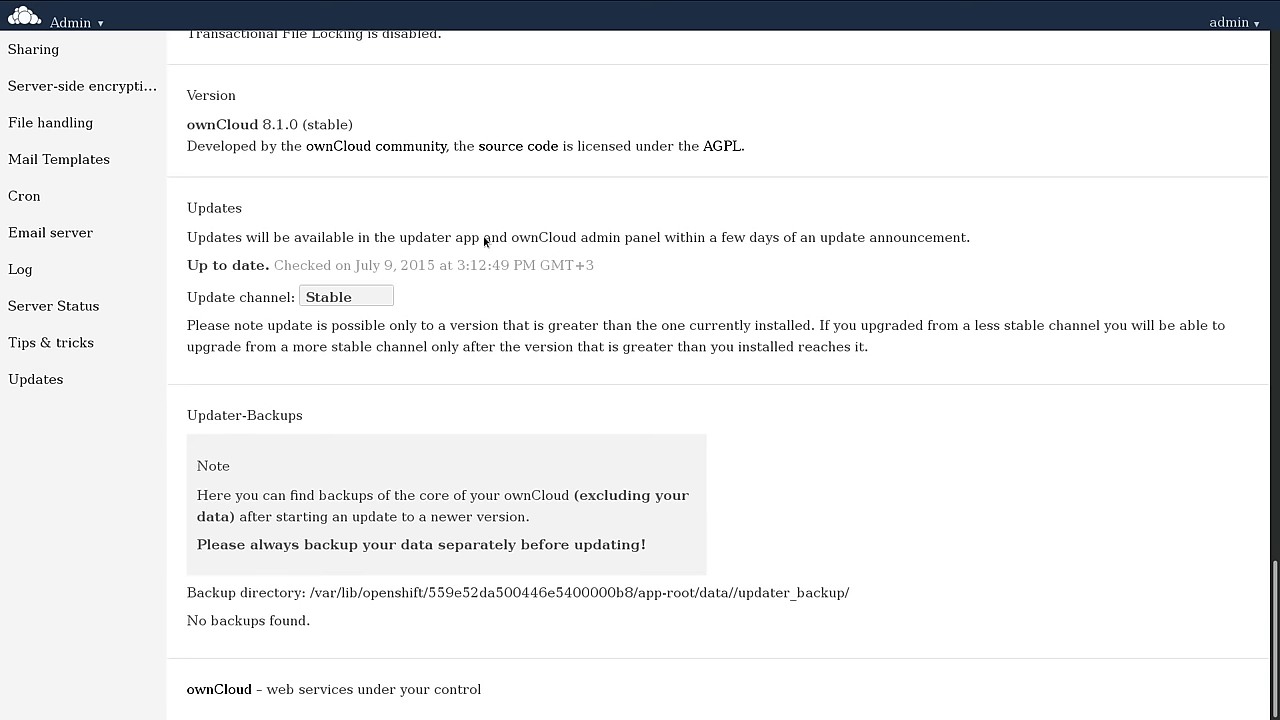
- Return to the security and setup warnings and revisit each admin section in order, from Sharing through Updates
scroll(484, 241, up, 20)
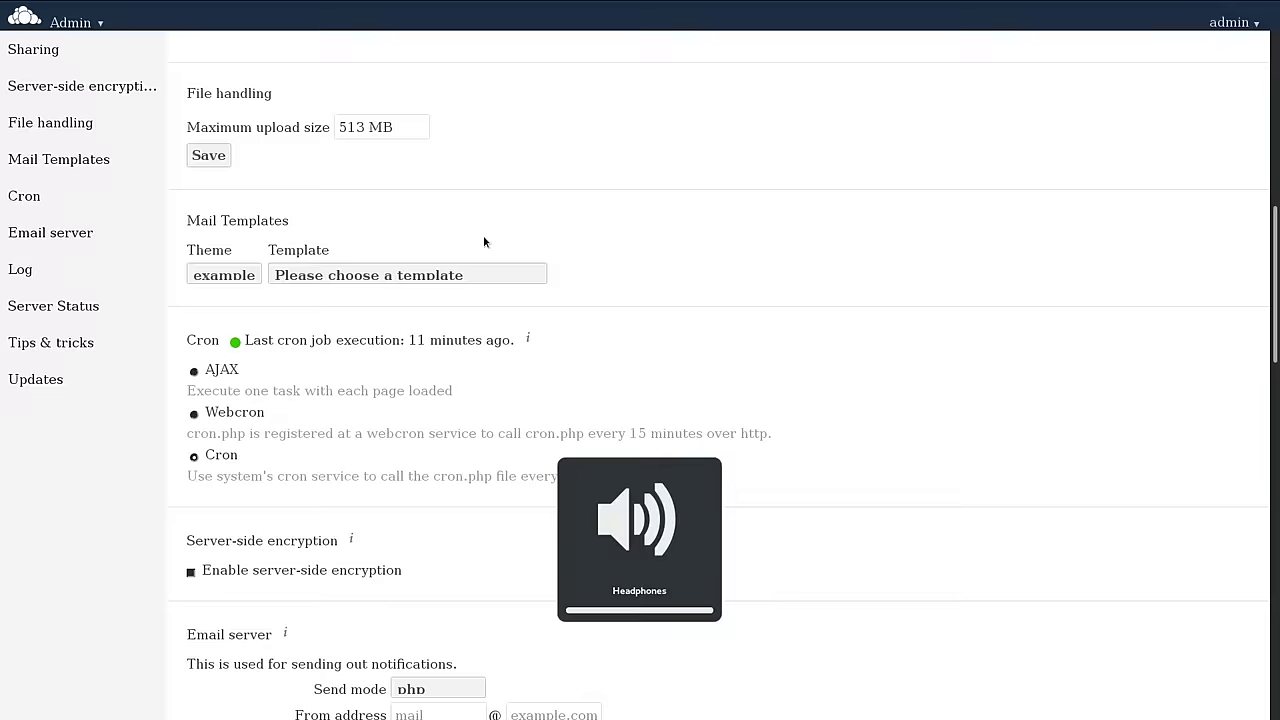
scroll(483, 240, up, 10)
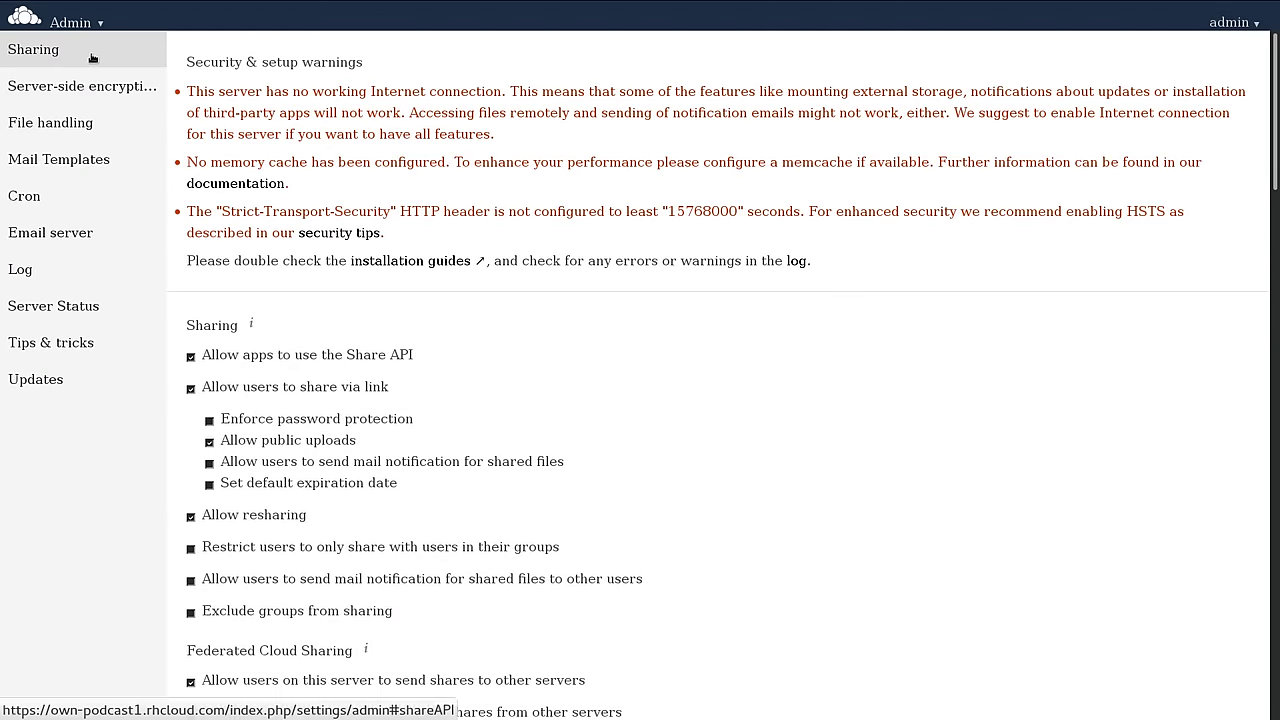
click(92, 55)
click(100, 88)
click(100, 128)
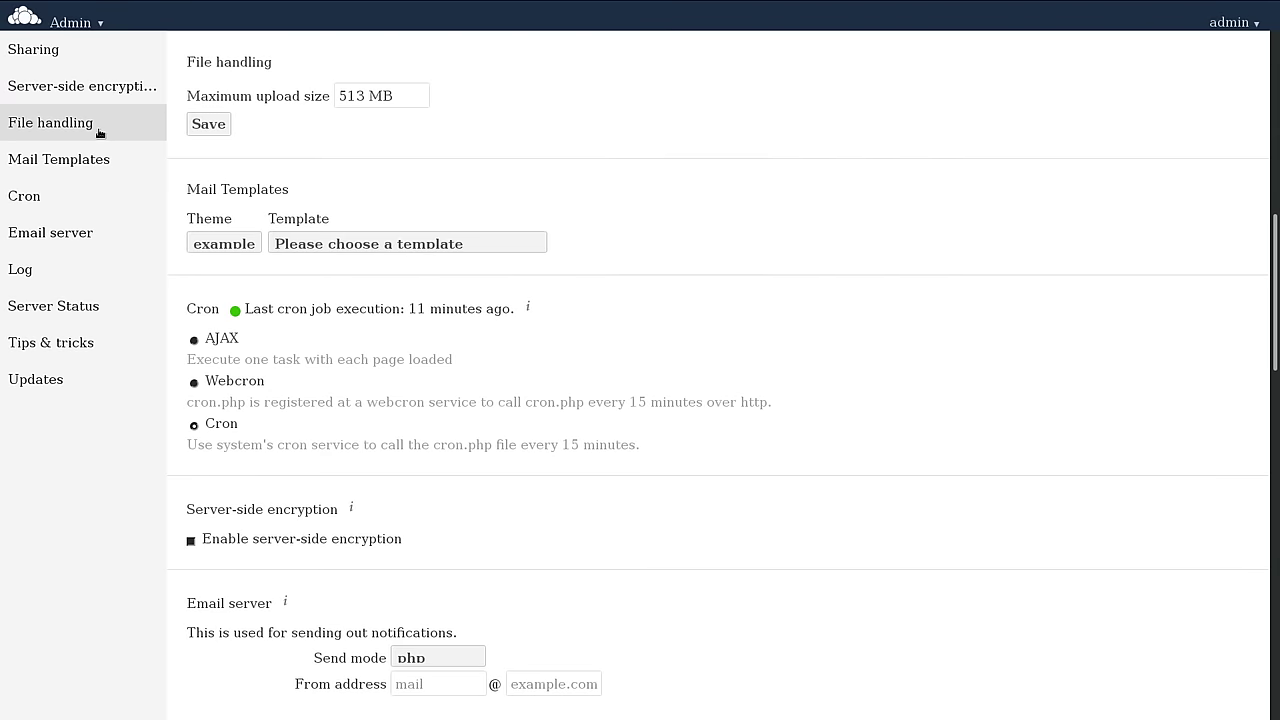
click(100, 162)
click(100, 199)
click(82, 232)
click(95, 270)
click(86, 306)
click(86, 352)
- Open the ownCloud Help page showing the user documentation
key(F11)
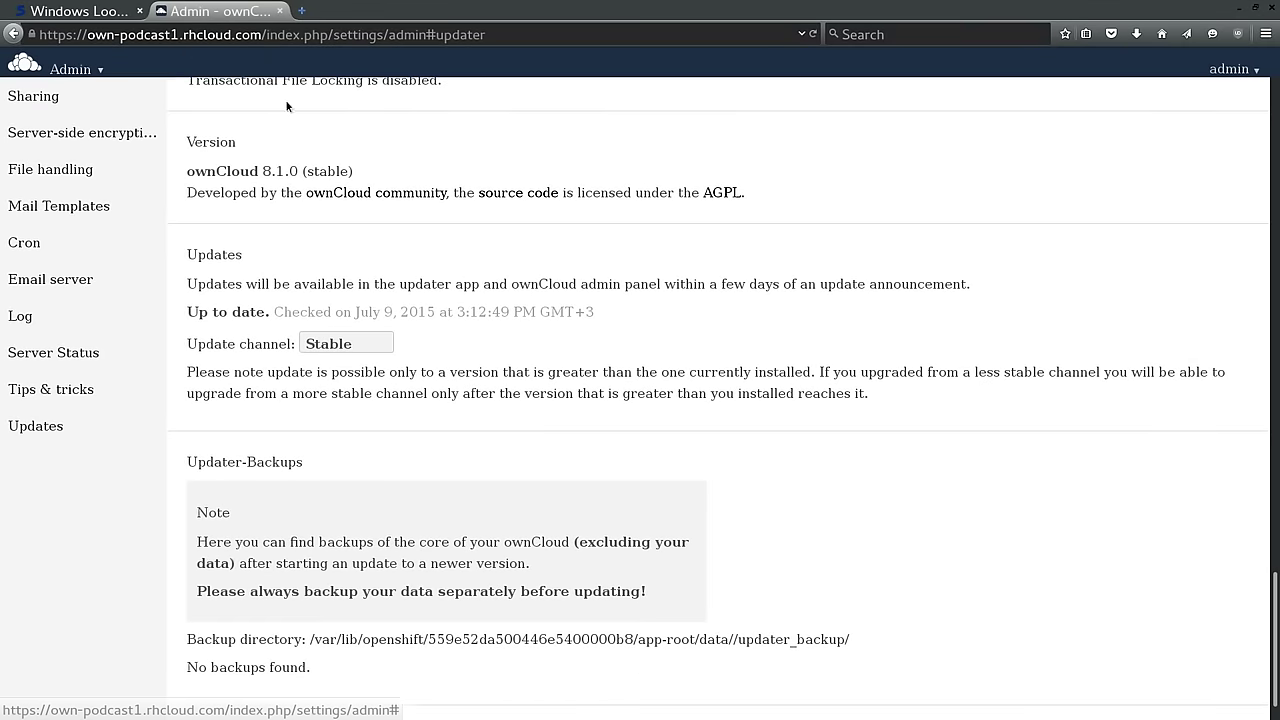
click(1233, 68)
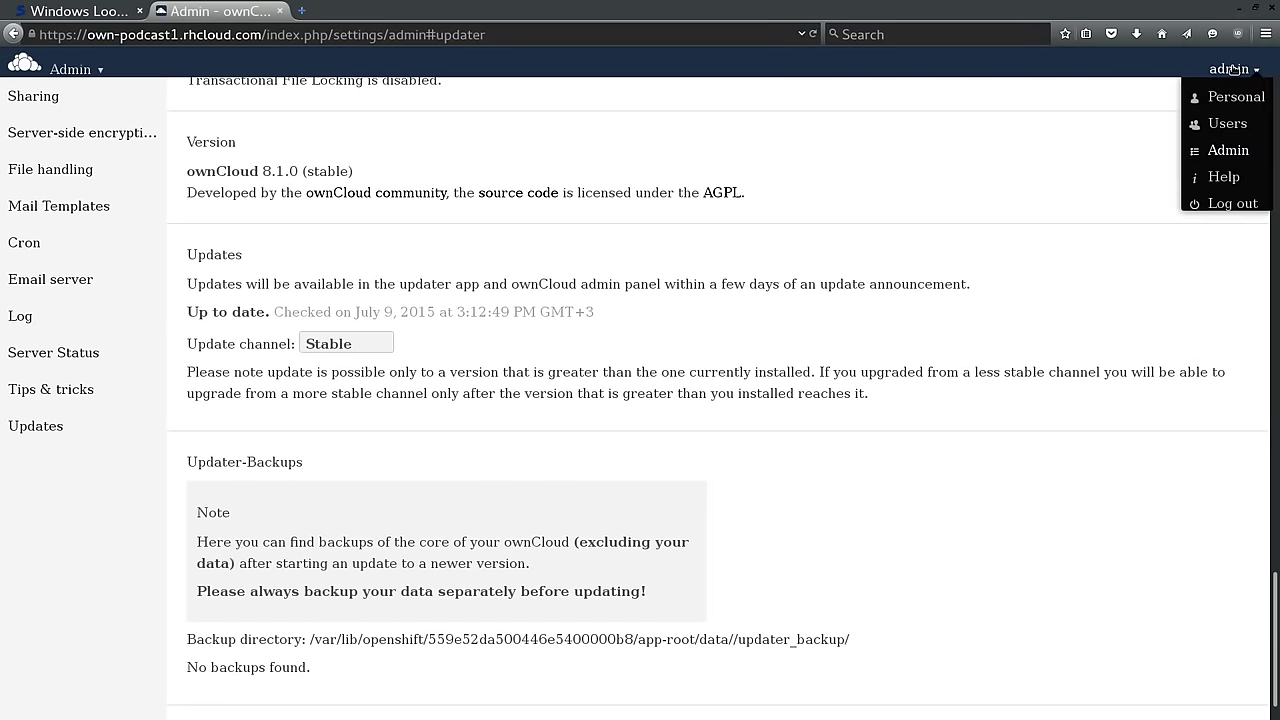
click(1224, 131)
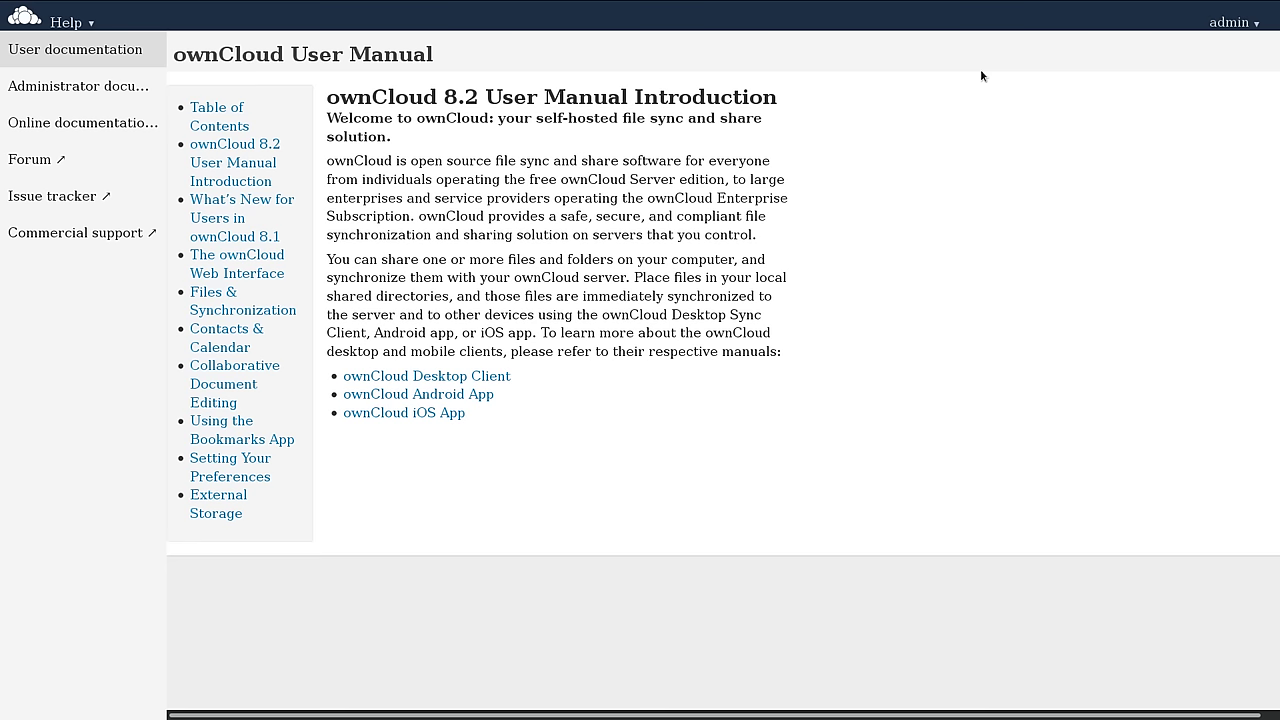
- Open the administrator documentation, visit the ownCloud forum from the Help page, and close the forum page
click(84, 92)
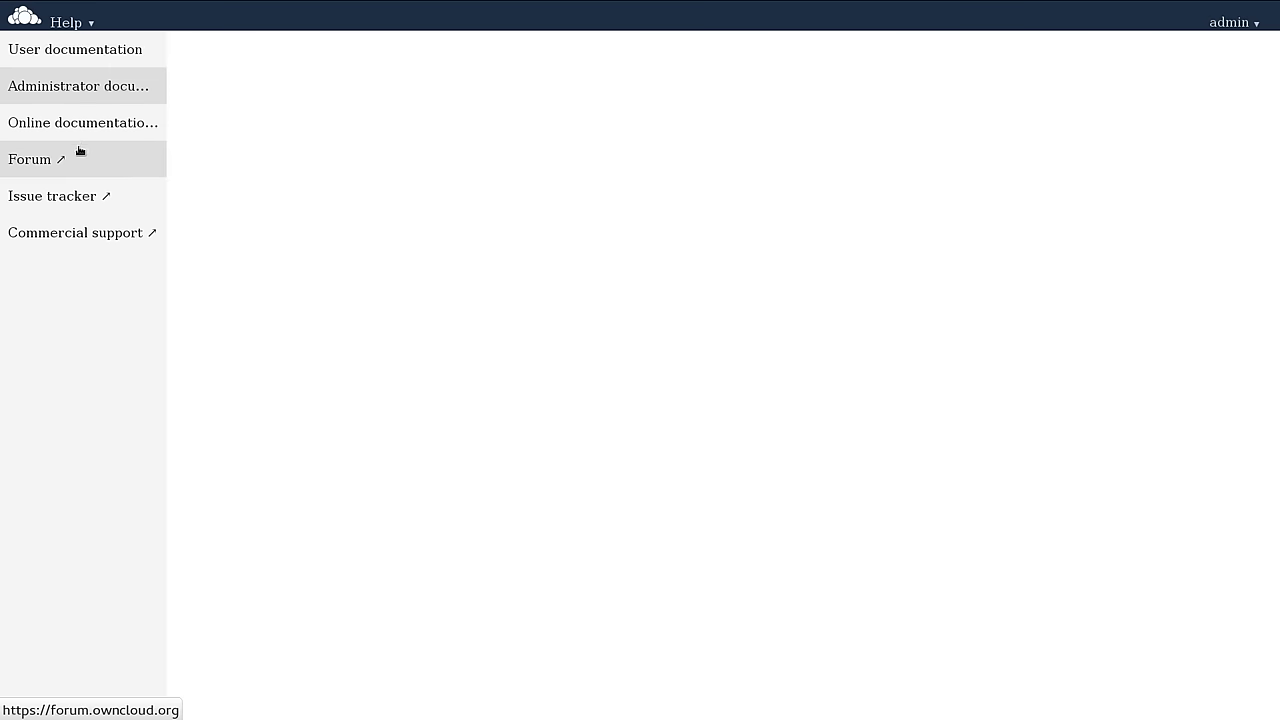
click(80, 152)
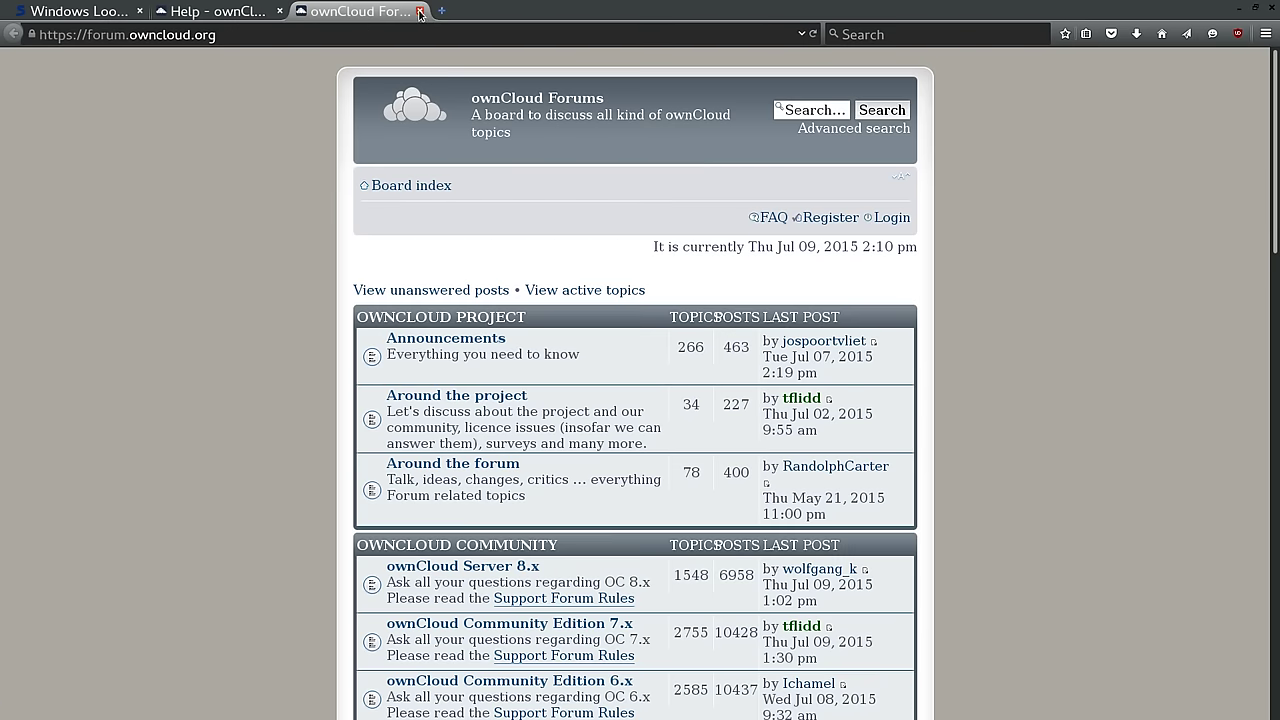
click(420, 12)
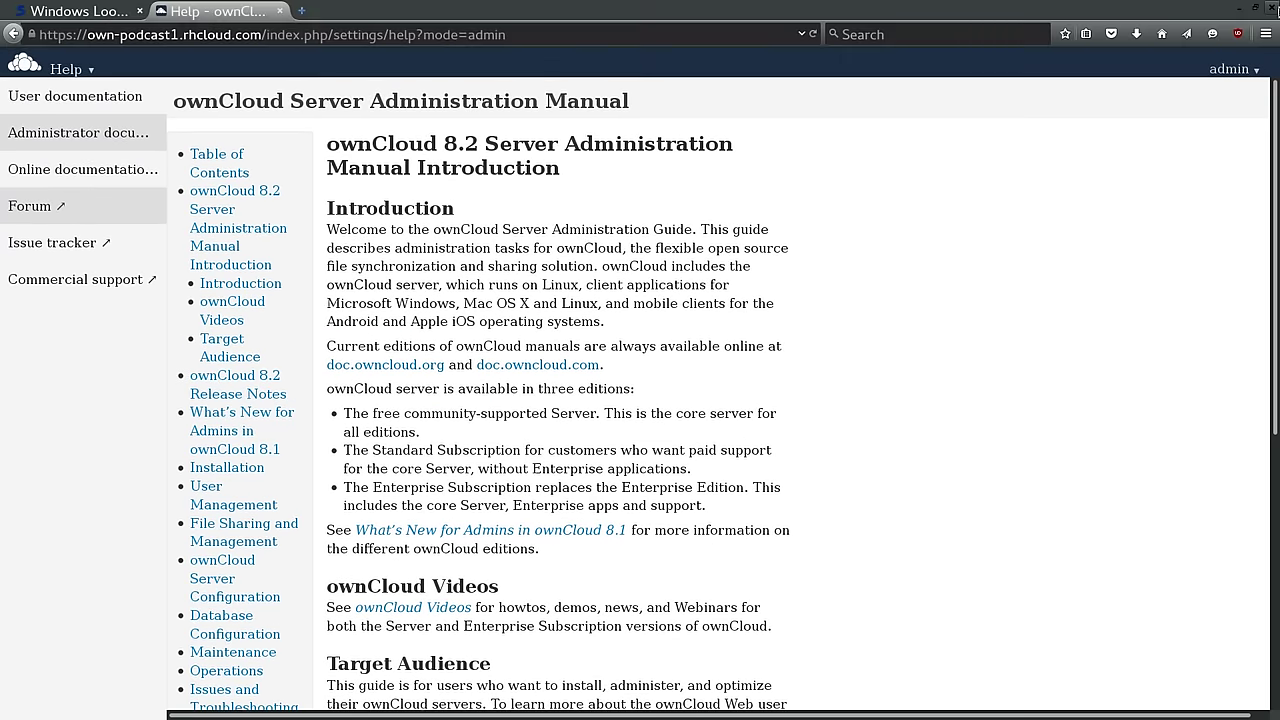
- Leave the Help documentation and switch to the Files app
click(1248, 76)
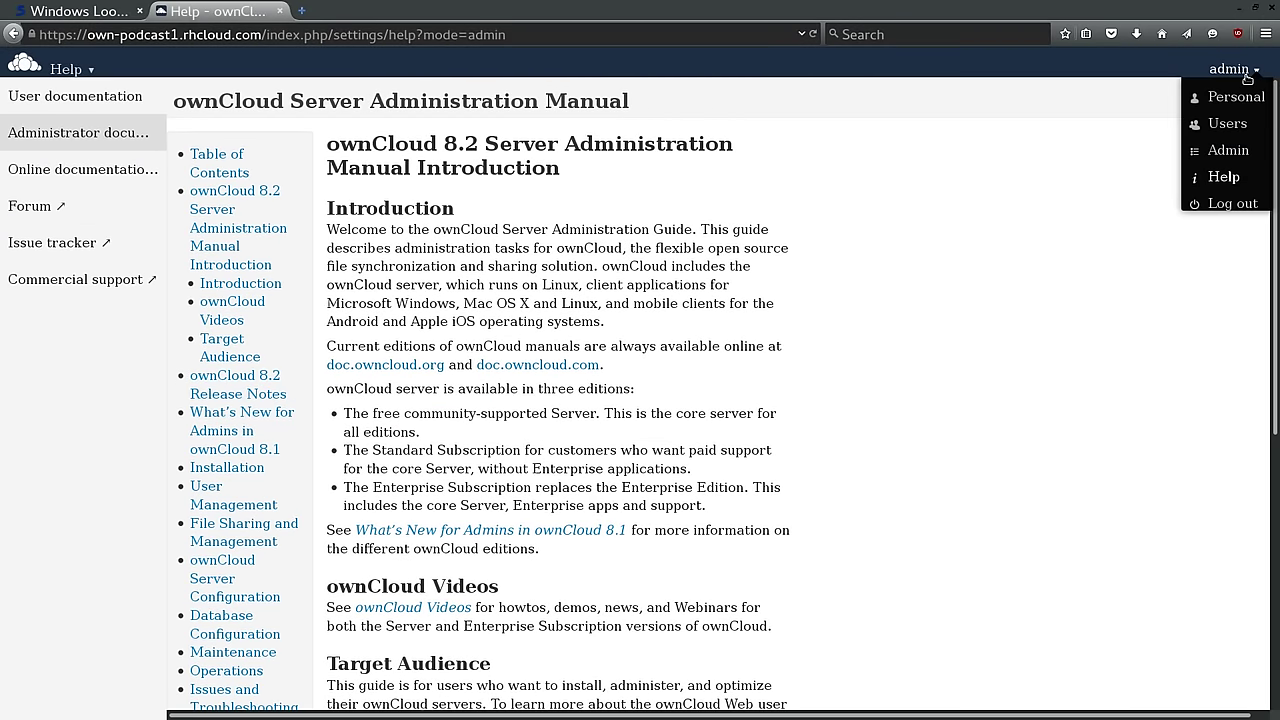
click(66, 69)
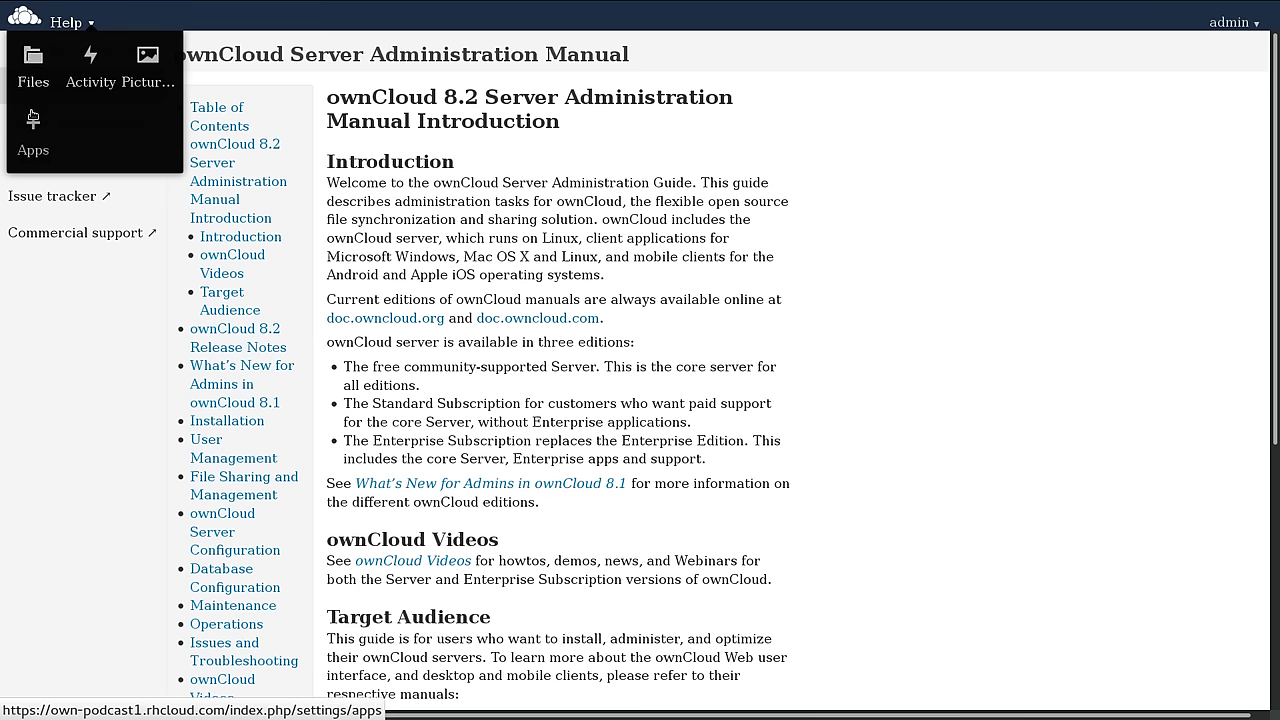
click(35, 70)
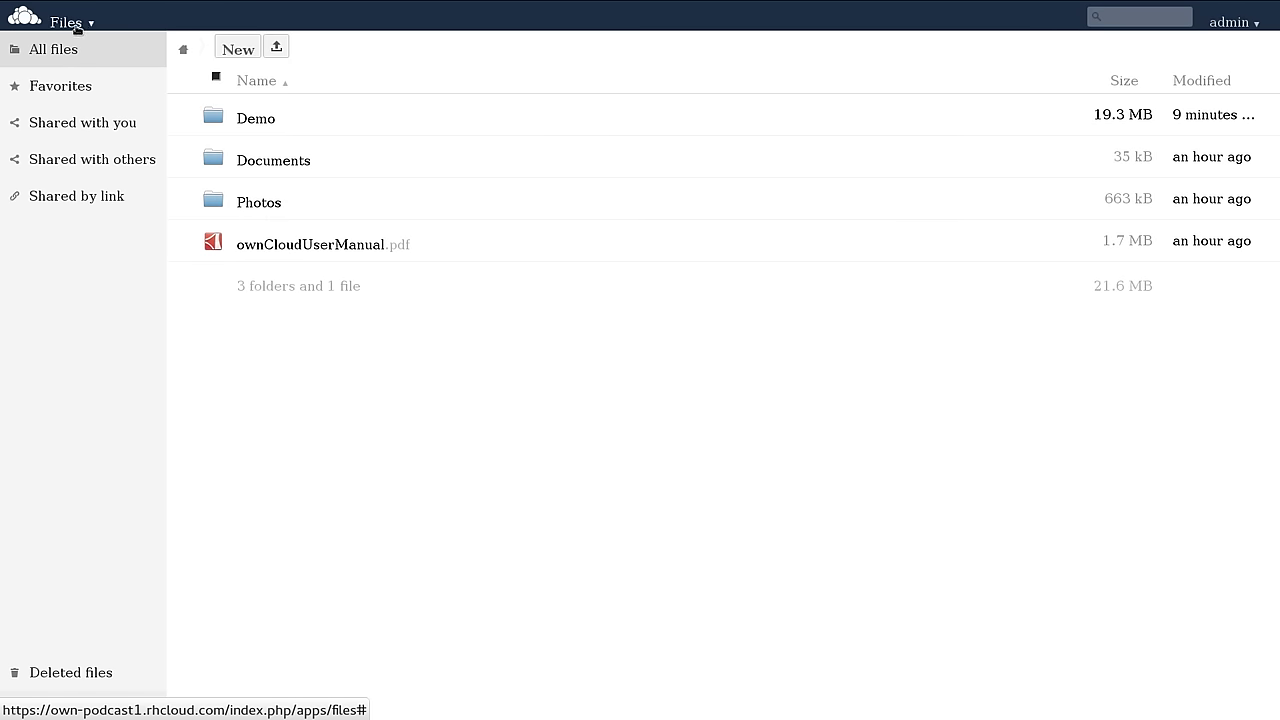
click(77, 26)
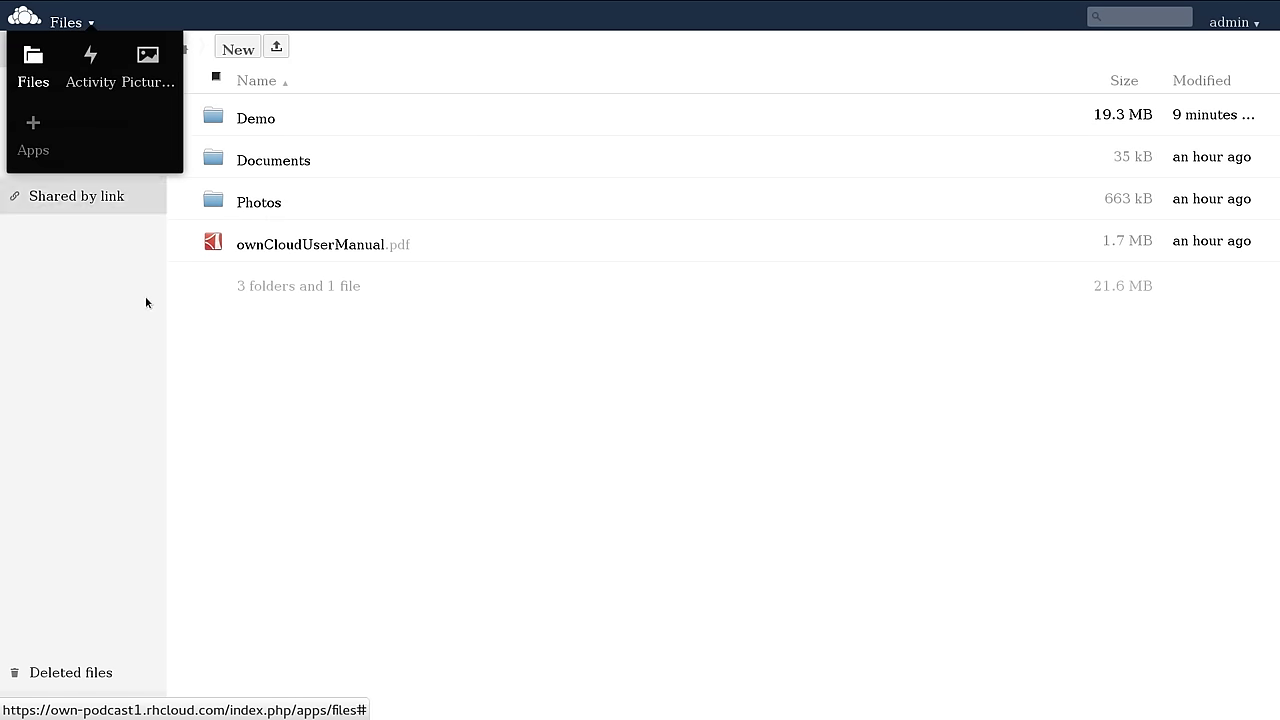
click(185, 348)
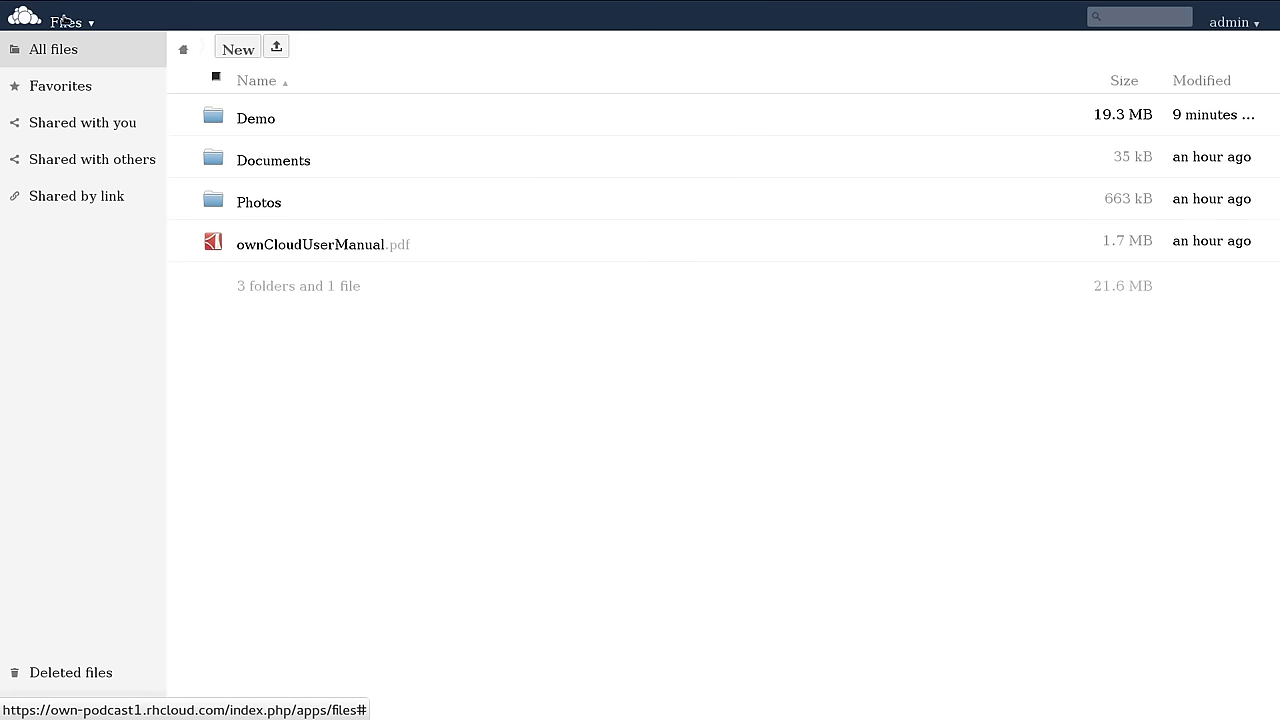
click(63, 18)
click(177, 40)
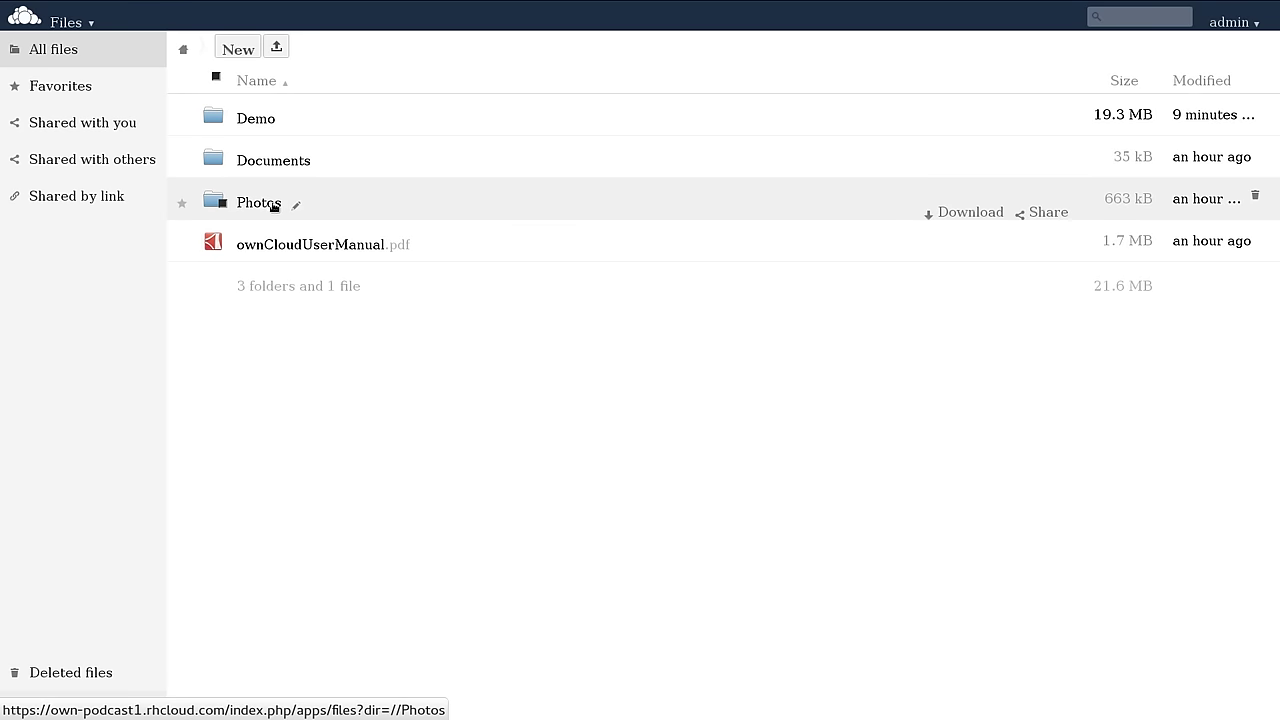
- Open ownCloudUserManual.pdf in the built-in viewer, skim its contents and pages, return to its start, and close it
click(272, 244)
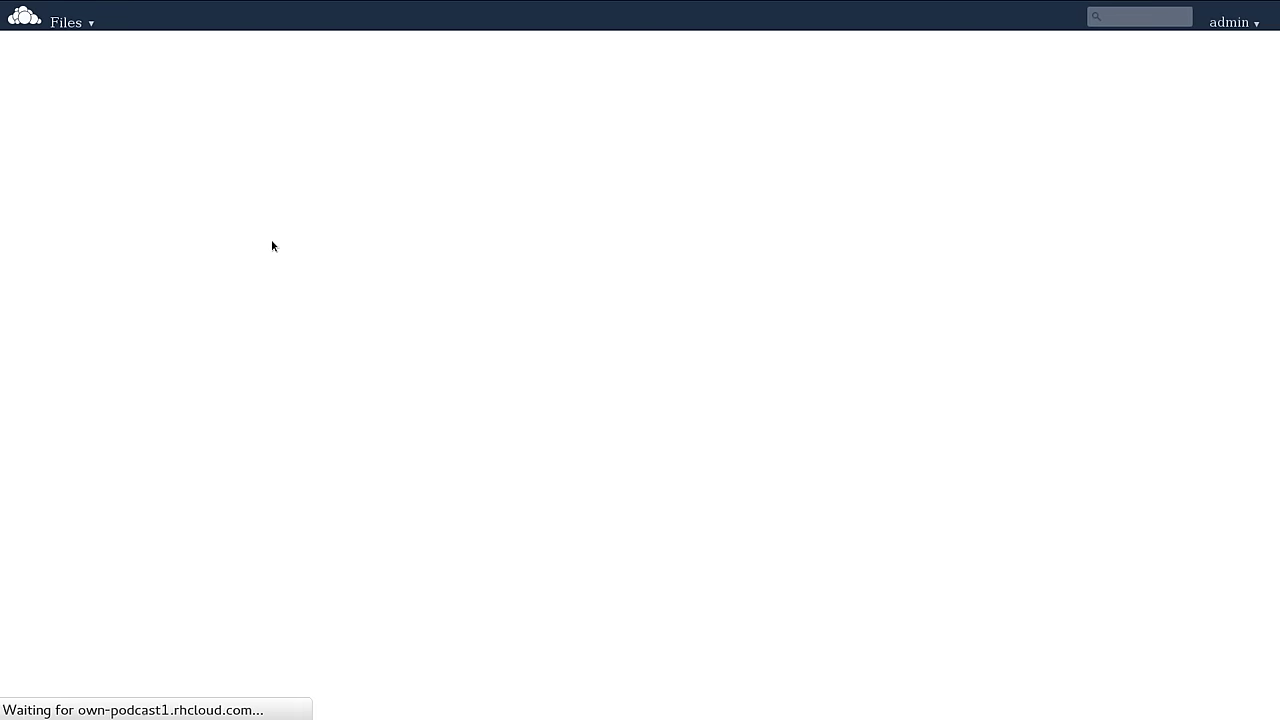
mouse_move(258, 5)
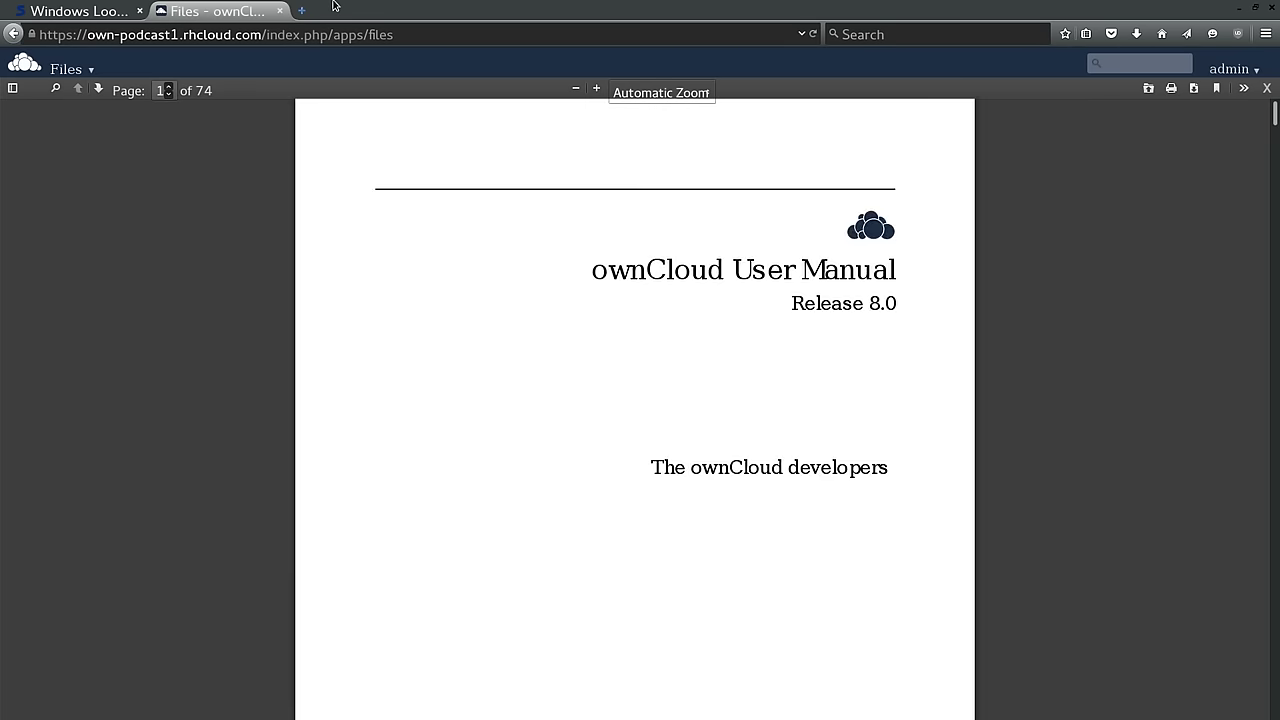
scroll(506, 281, down, 5)
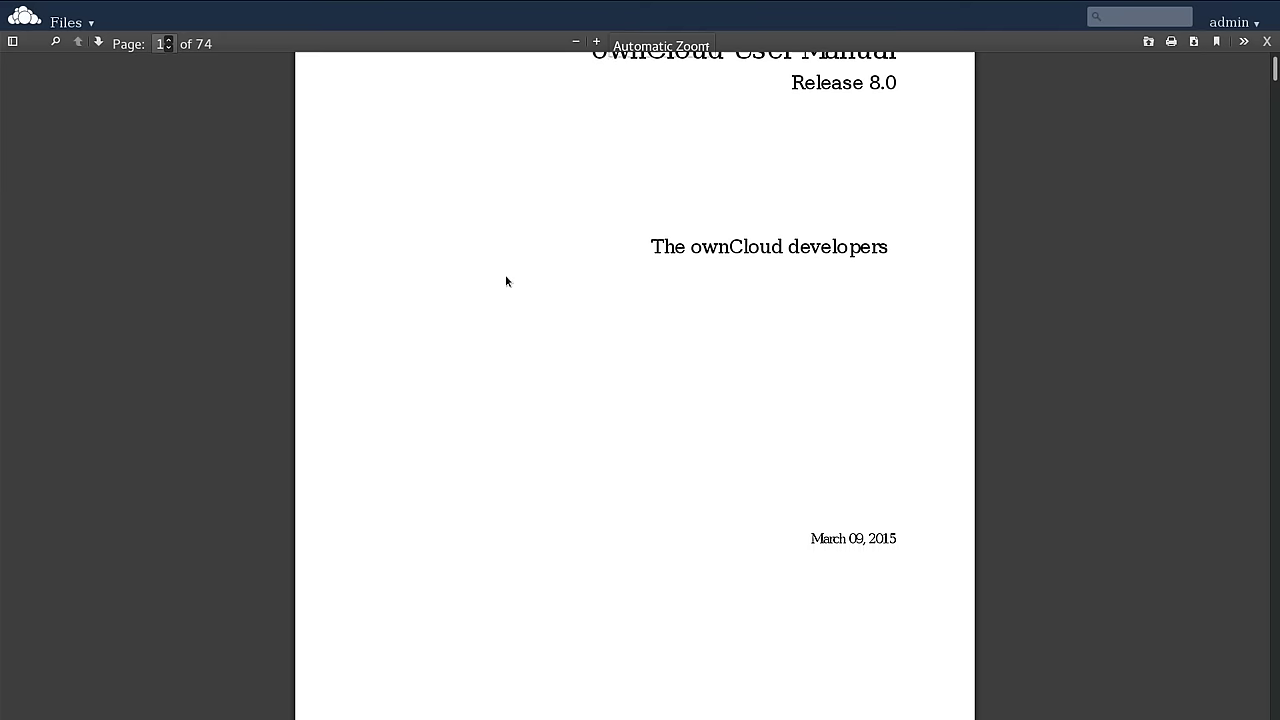
scroll(506, 281, down, 5)
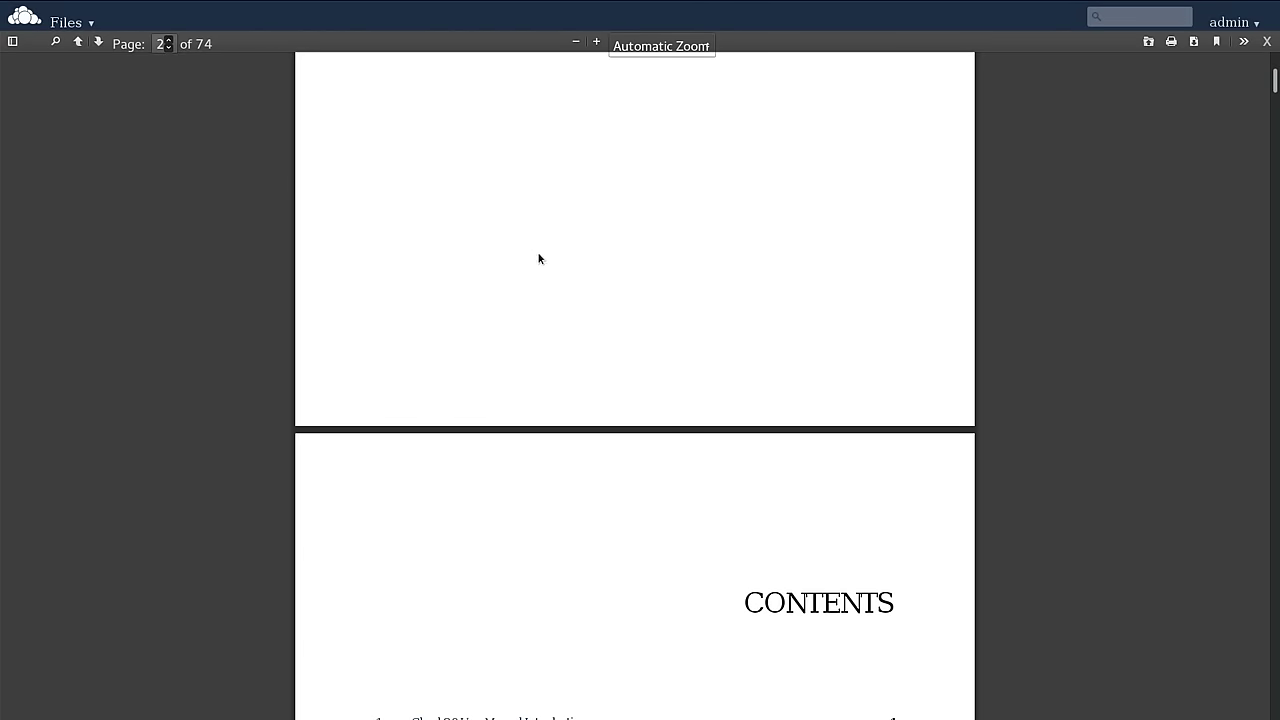
scroll(537, 257, down, 5)
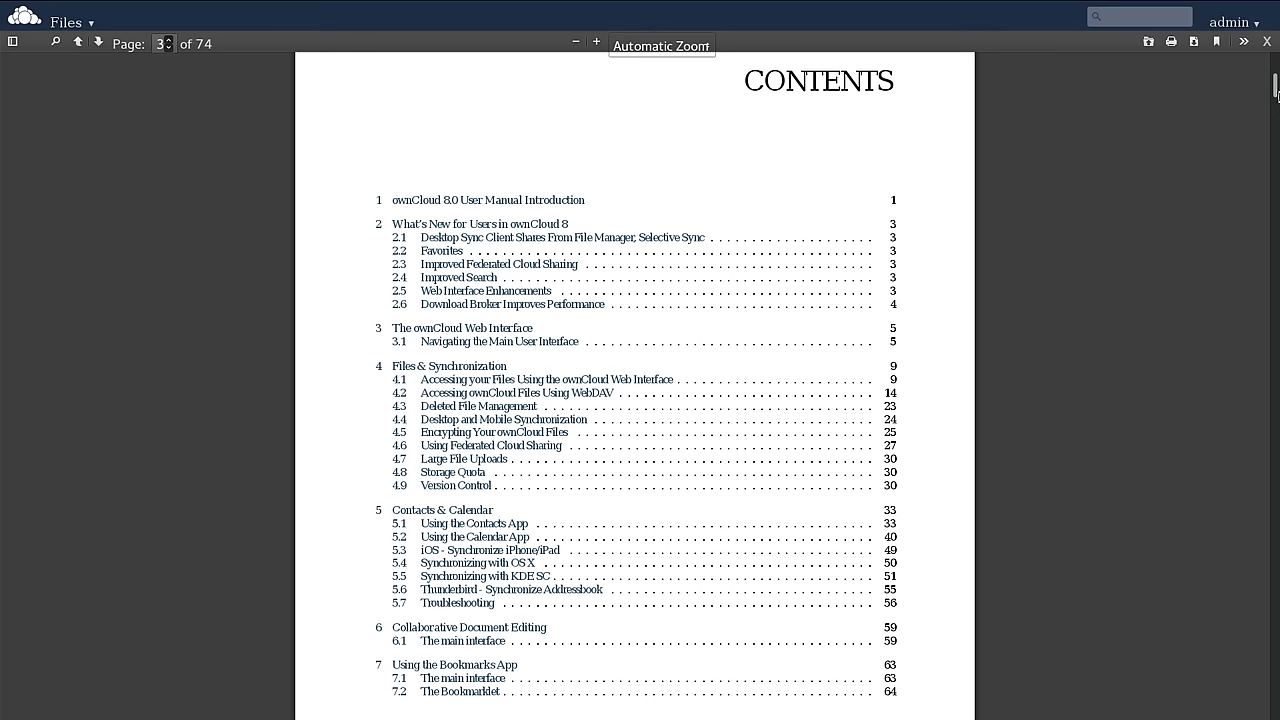
drag(1277, 95, 1264, 245)
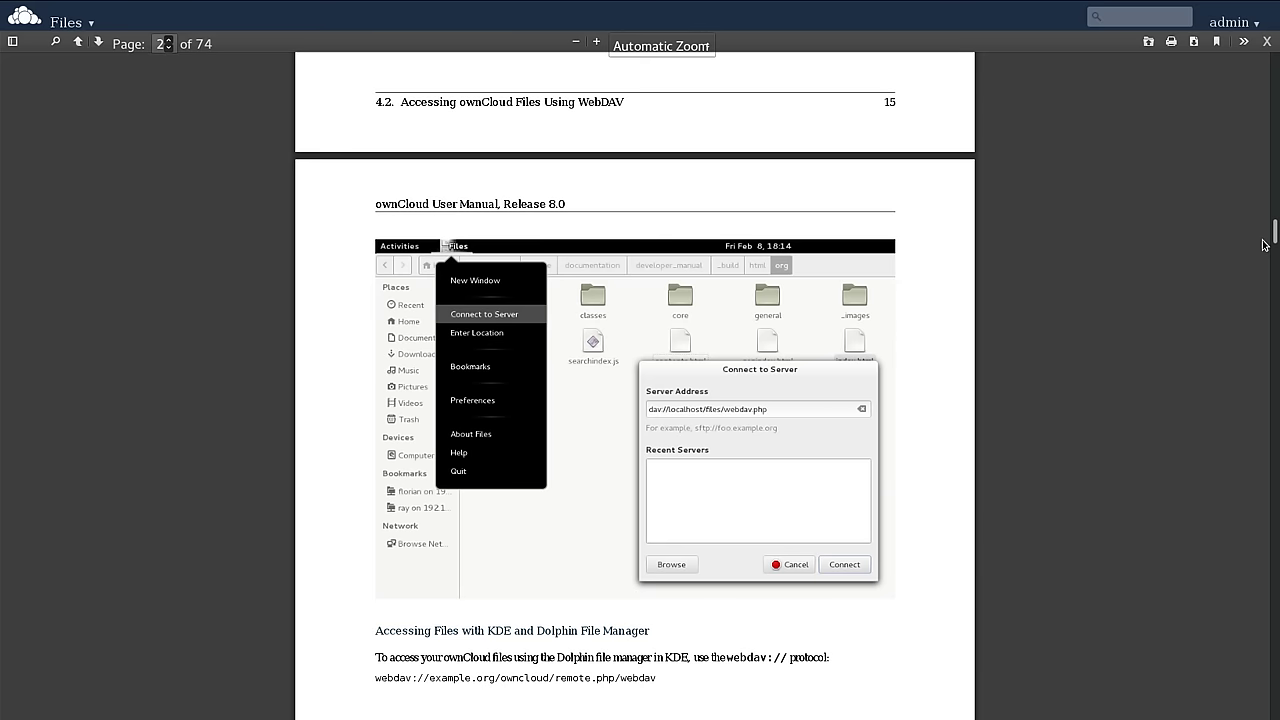
drag(1276, 238, 1222, 40)
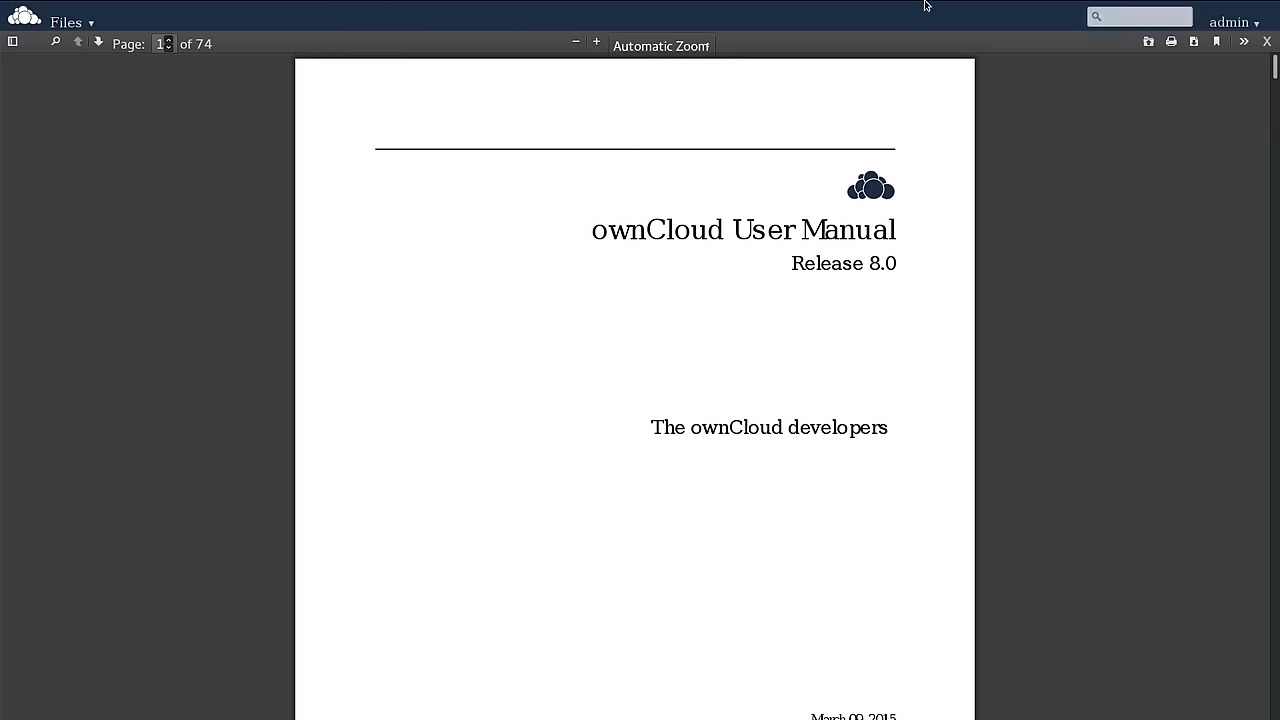
mouse_move(872, 5)
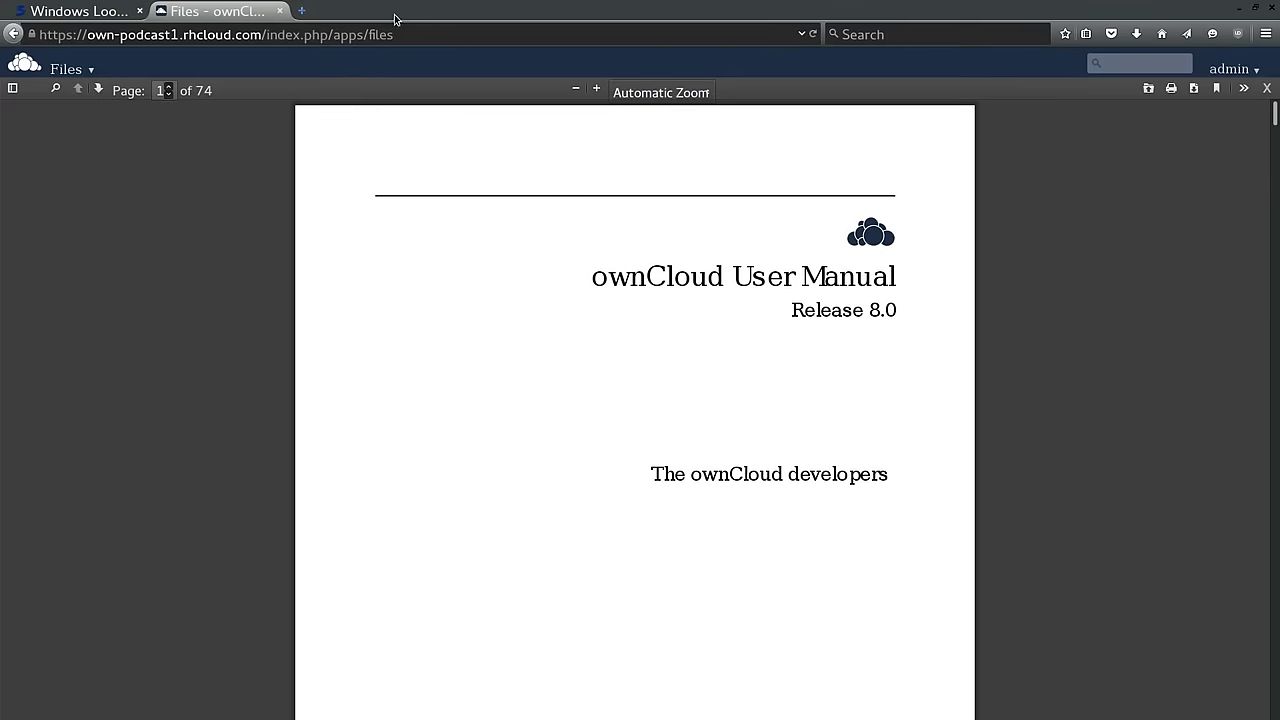
click(1266, 43)
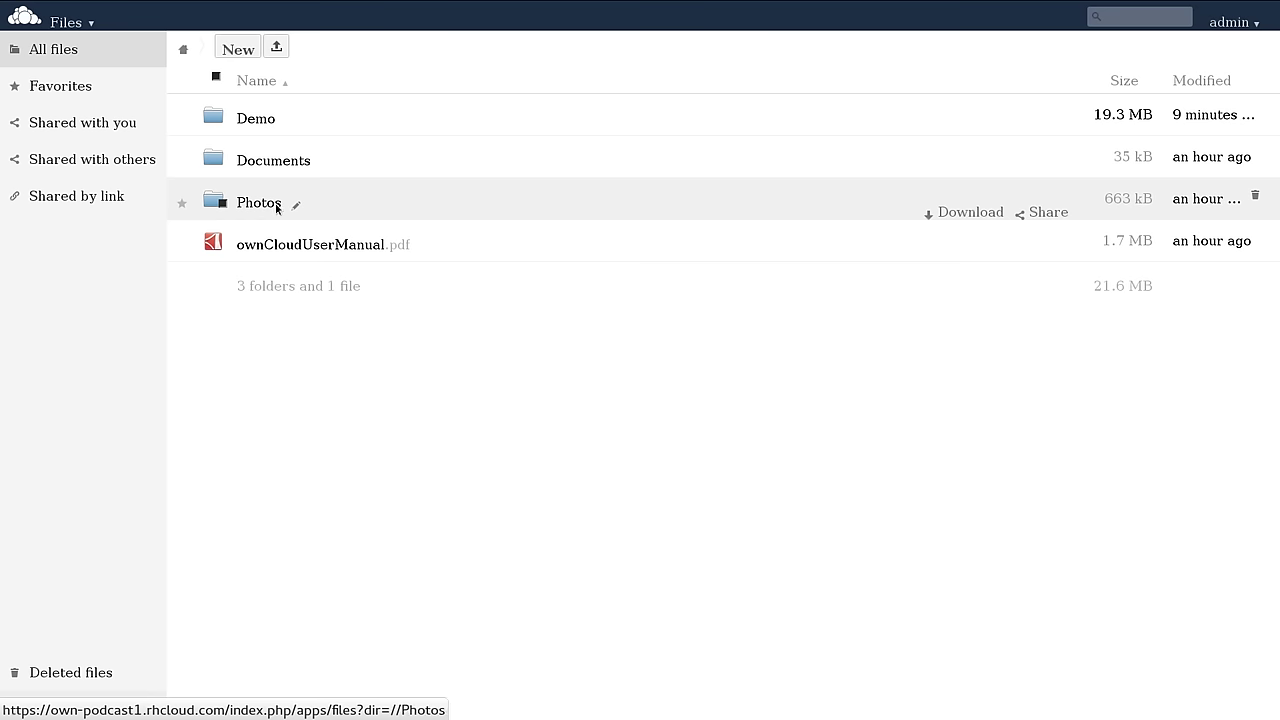
- Browse the Photos folder's pictures full screen starting from Paris.jpg, cycling through all images, and close the viewer
click(277, 205)
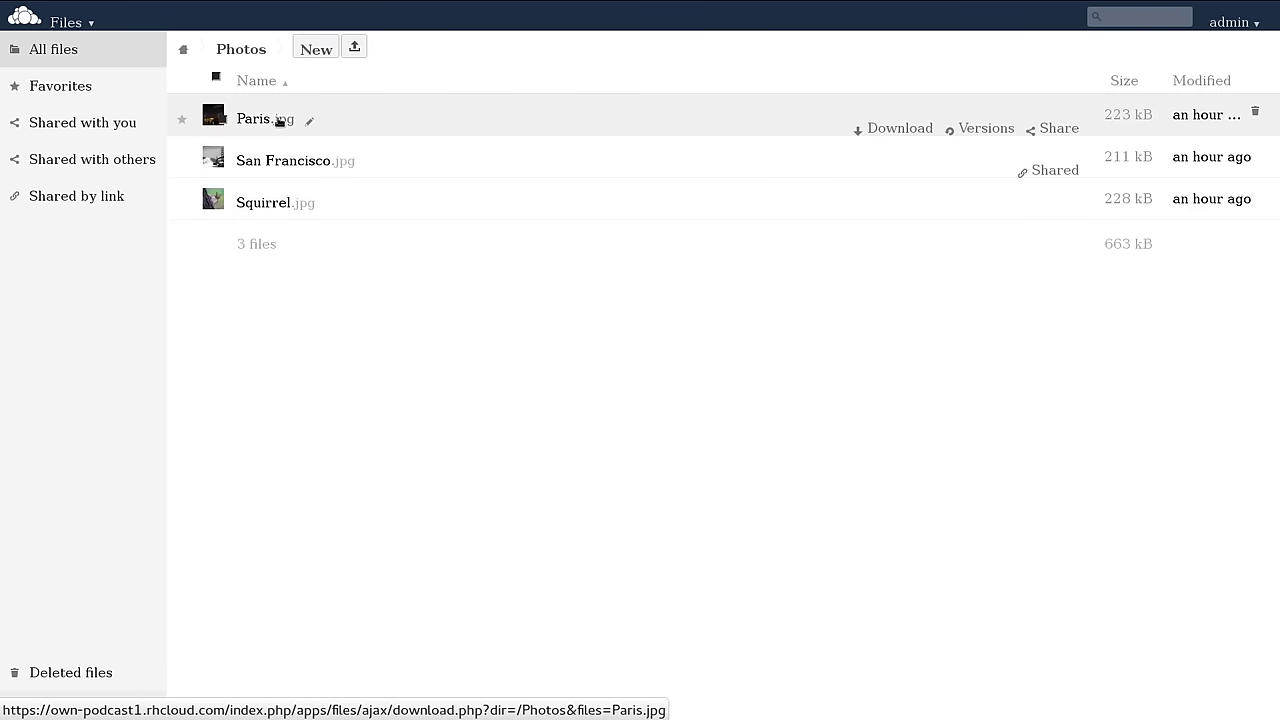
click(279, 121)
click(1260, 364)
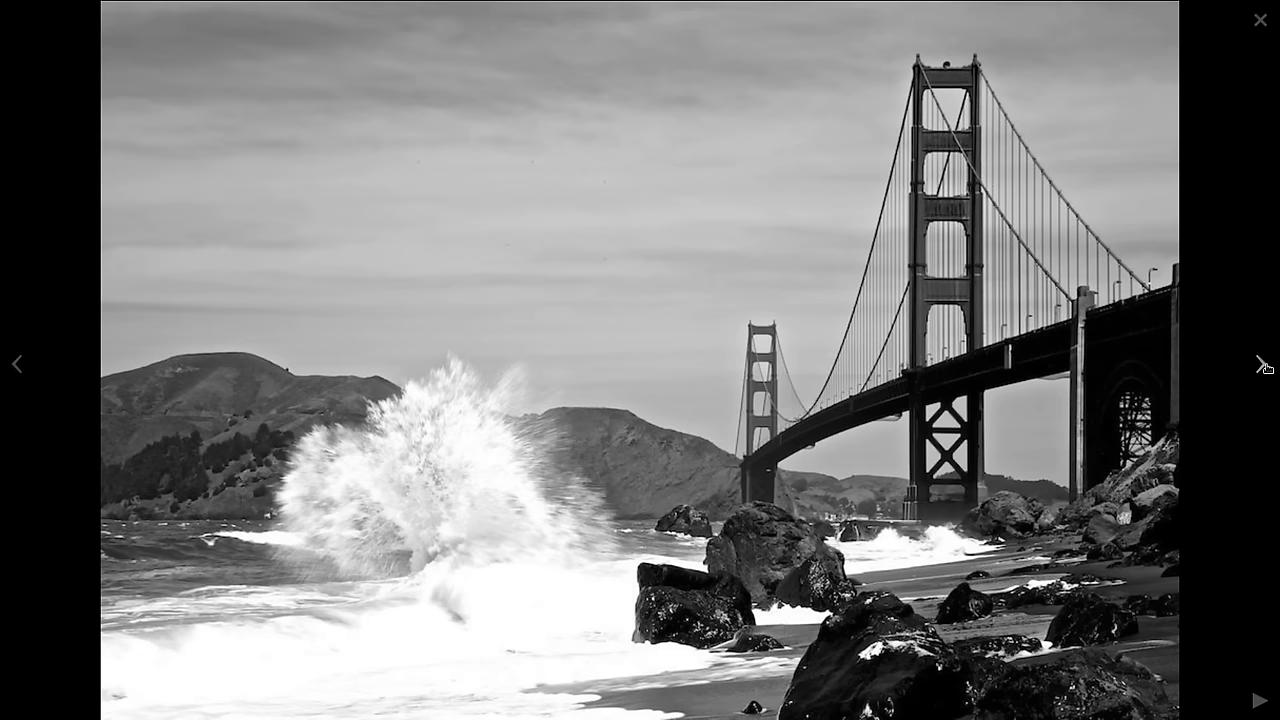
click(1260, 364)
click(1260, 364)
click(1260, 364)
click(1260, 364)
click(1261, 365)
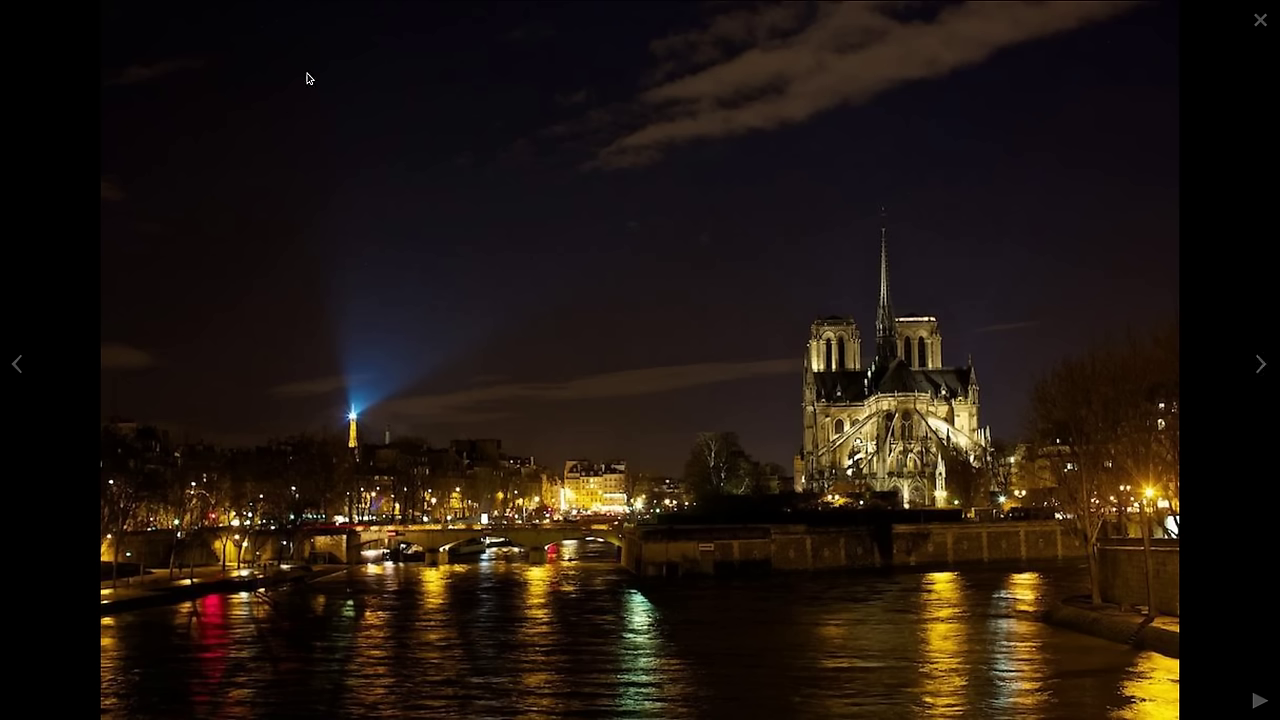
key(Escape)
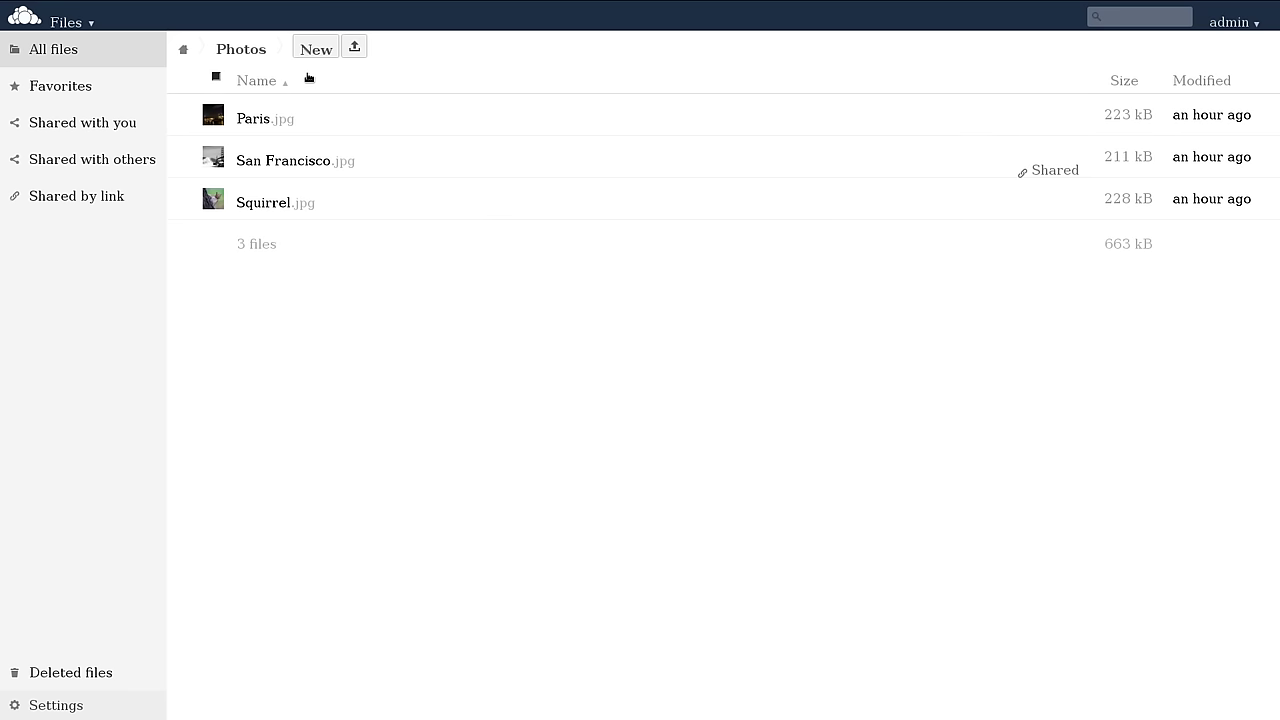
- Go to the Demo folder and try opening 01 - Brokenkites - 01 Beside.mp3, cancelling the download
click(190, 47)
click(243, 120)
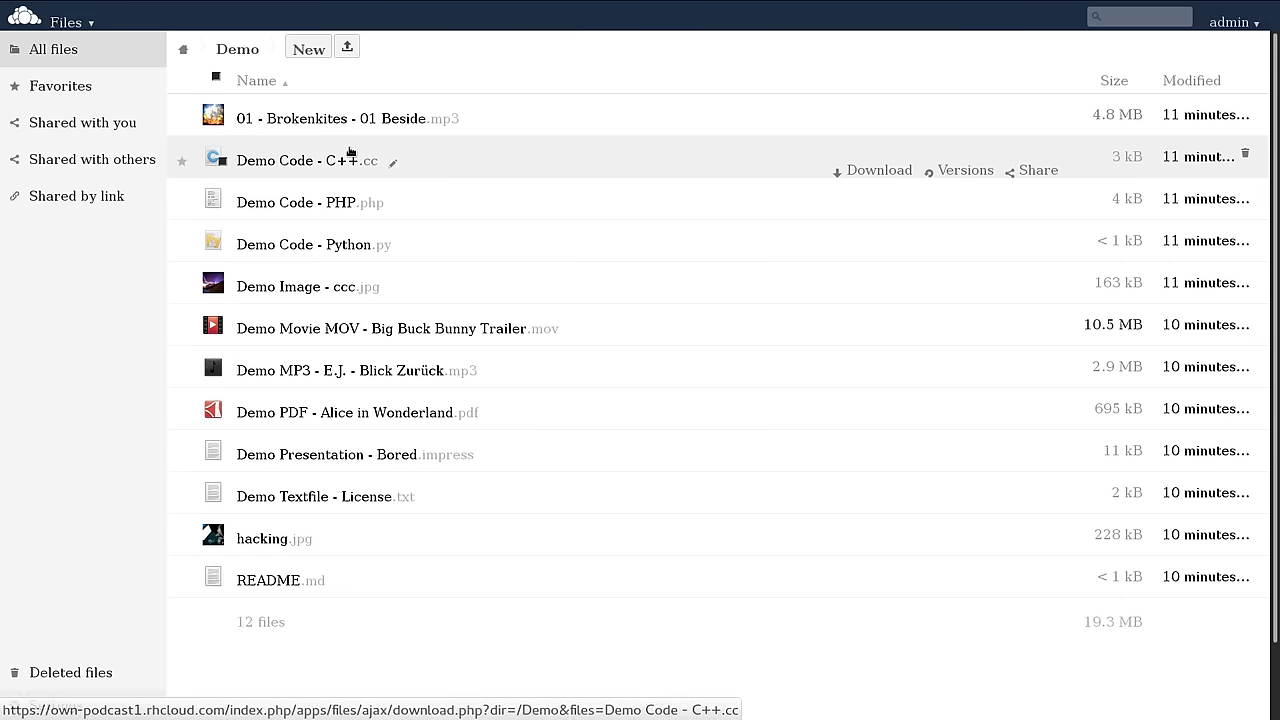
click(400, 133)
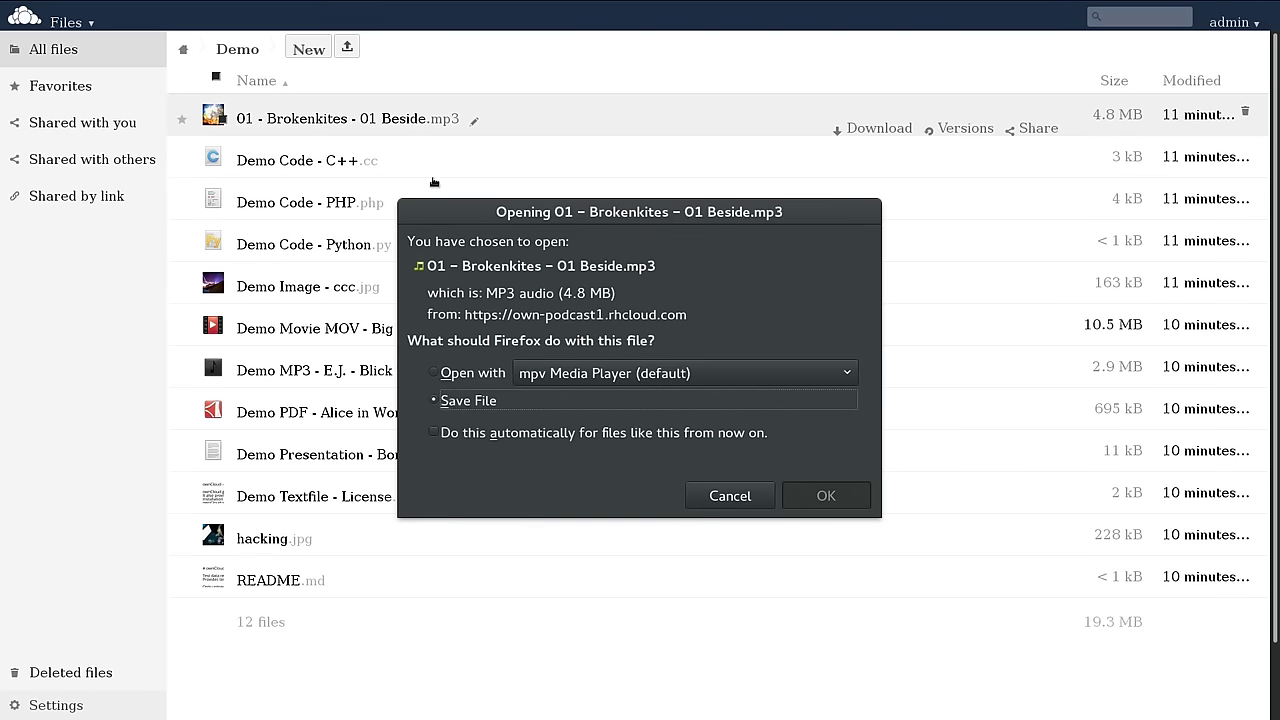
click(726, 492)
- Open Demo Code - C++.cc in the text editor, look through its code to the end, and return to the Demo folder
click(270, 162)
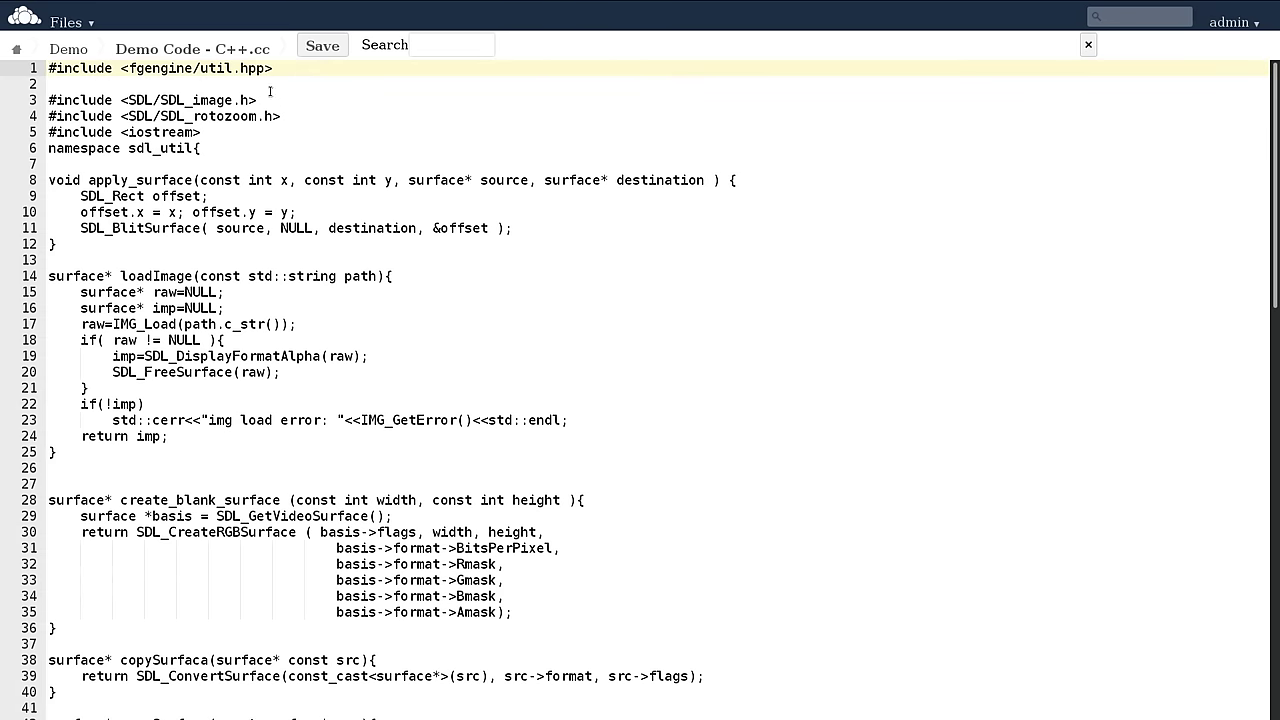
scroll(243, 326, down, 15)
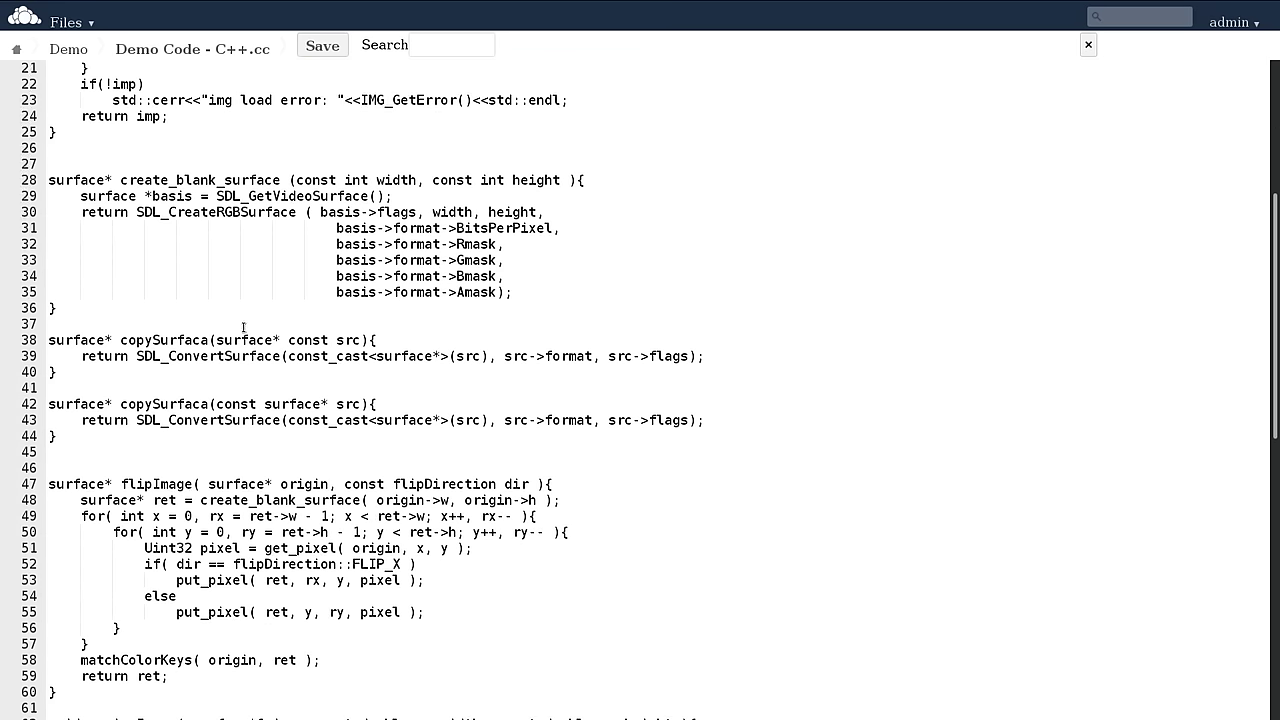
scroll(243, 326, down, 5)
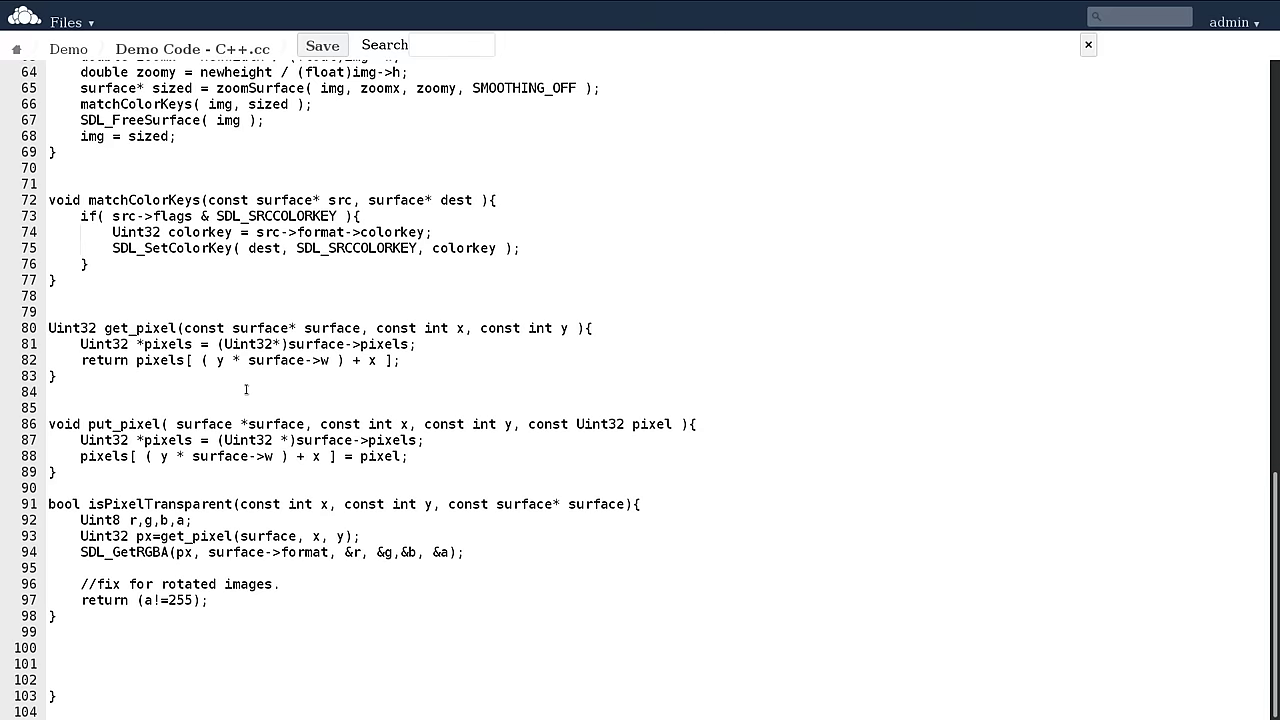
key(ctrl+Home)
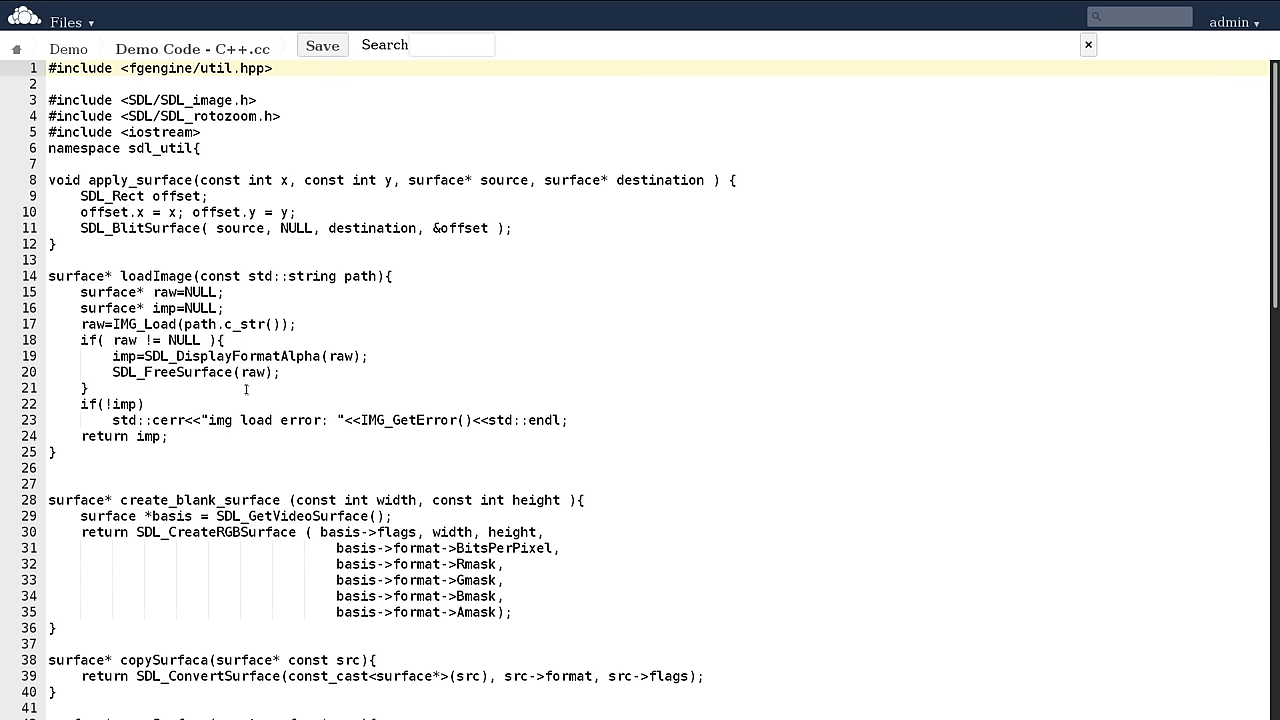
click(77, 50)
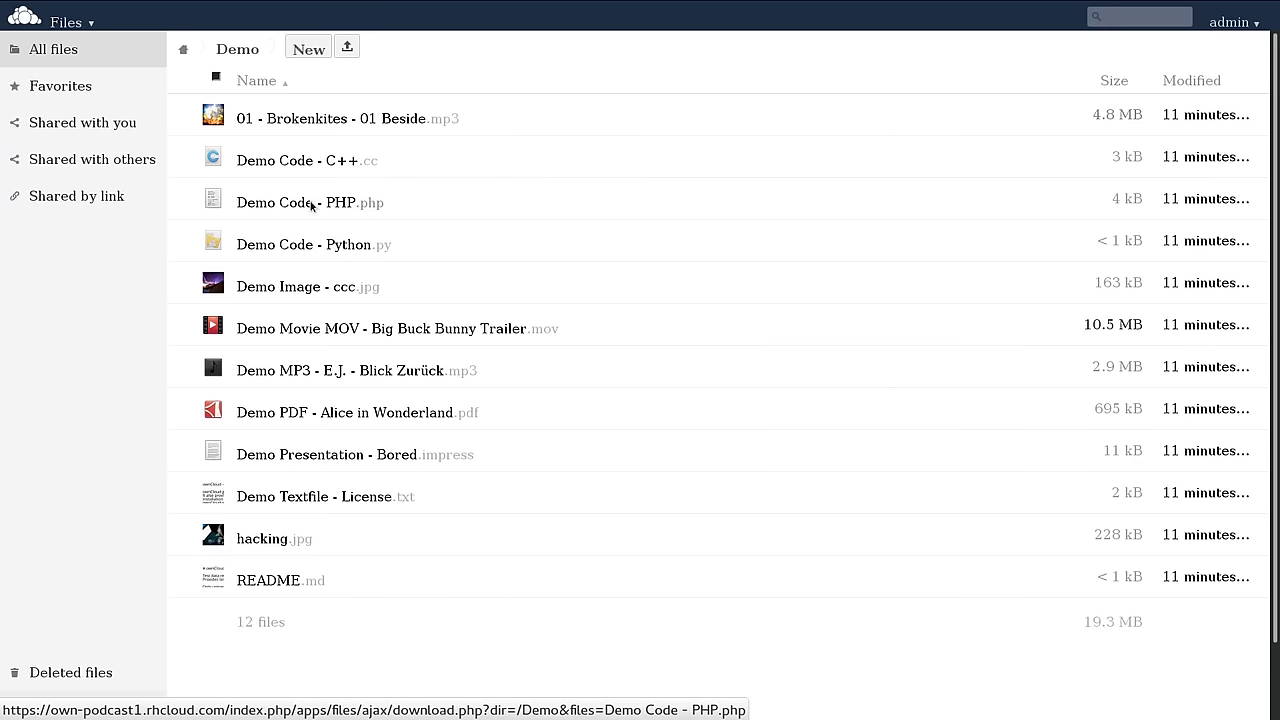
- Open Demo Code - PHP.php, read through the highlighted code to its last line, and return to the Demo folder
click(313, 203)
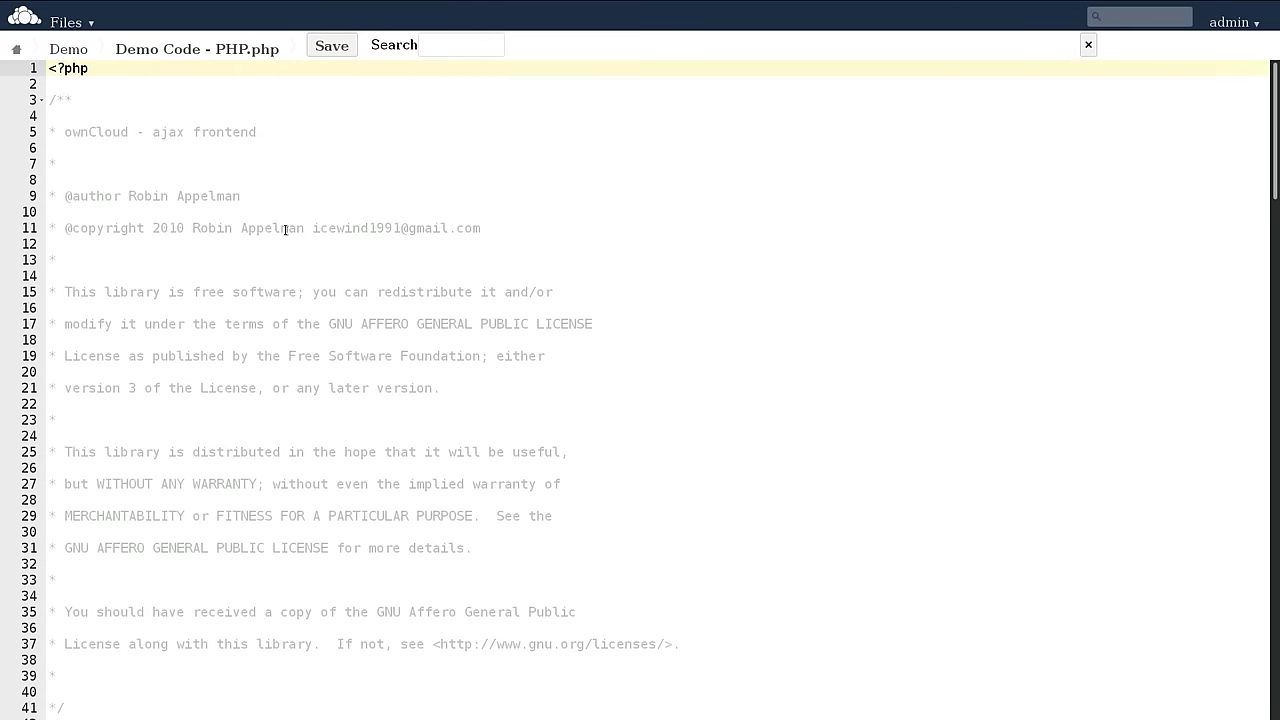
scroll(285, 230, down, 15)
scroll(281, 236, down, 19)
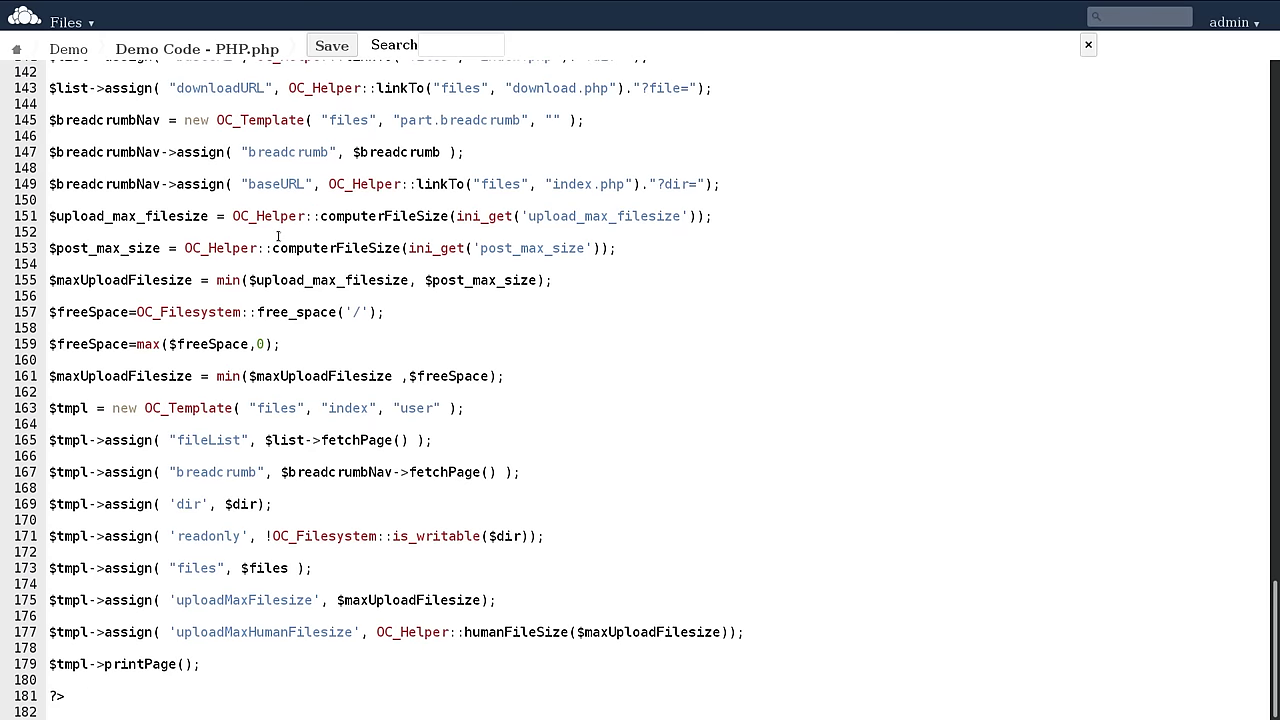
click(68, 49)
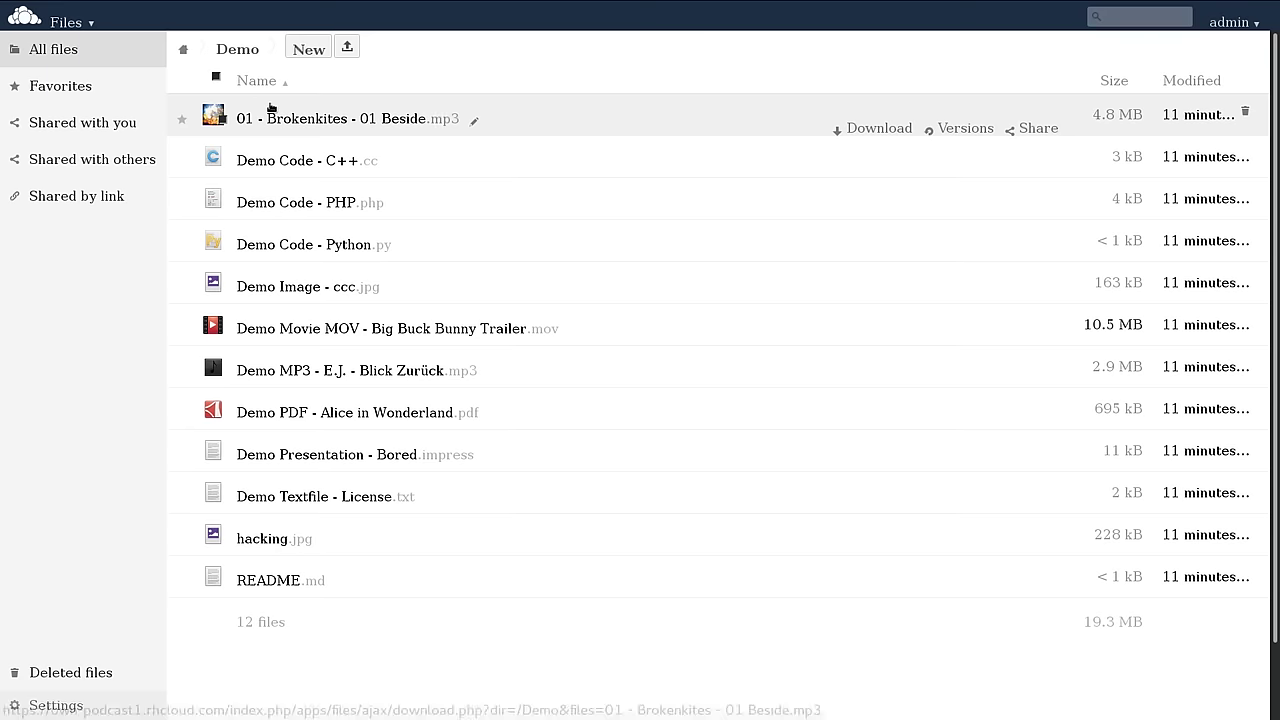
- Open Demo Code - Python.py and insert a space before the closing parenthesis of the print statement on line 34
click(310, 244)
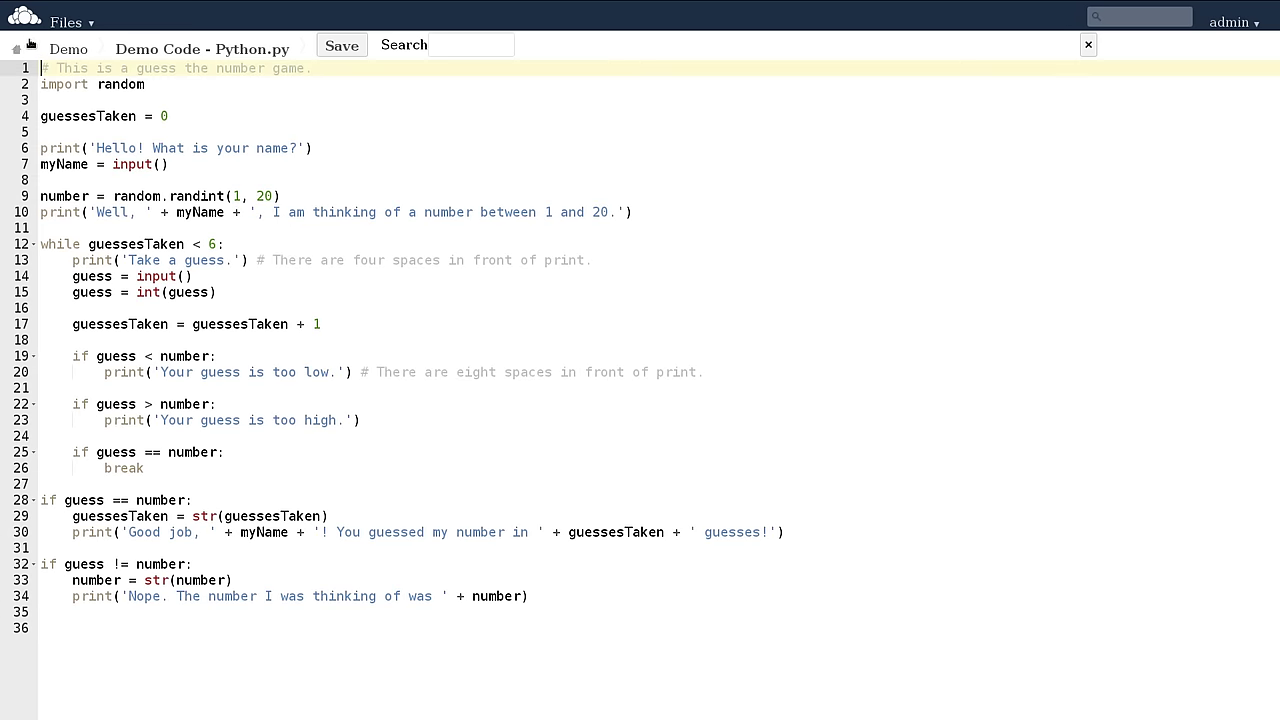
click(76, 634)
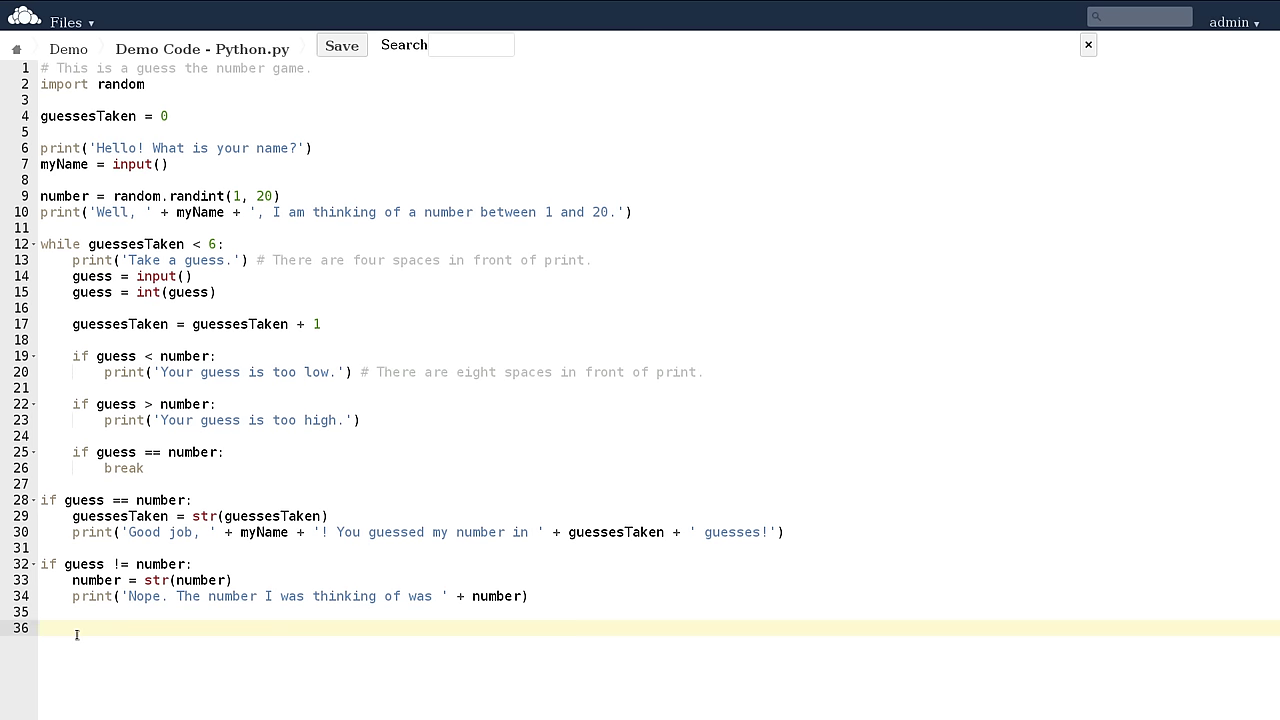
click(517, 596)
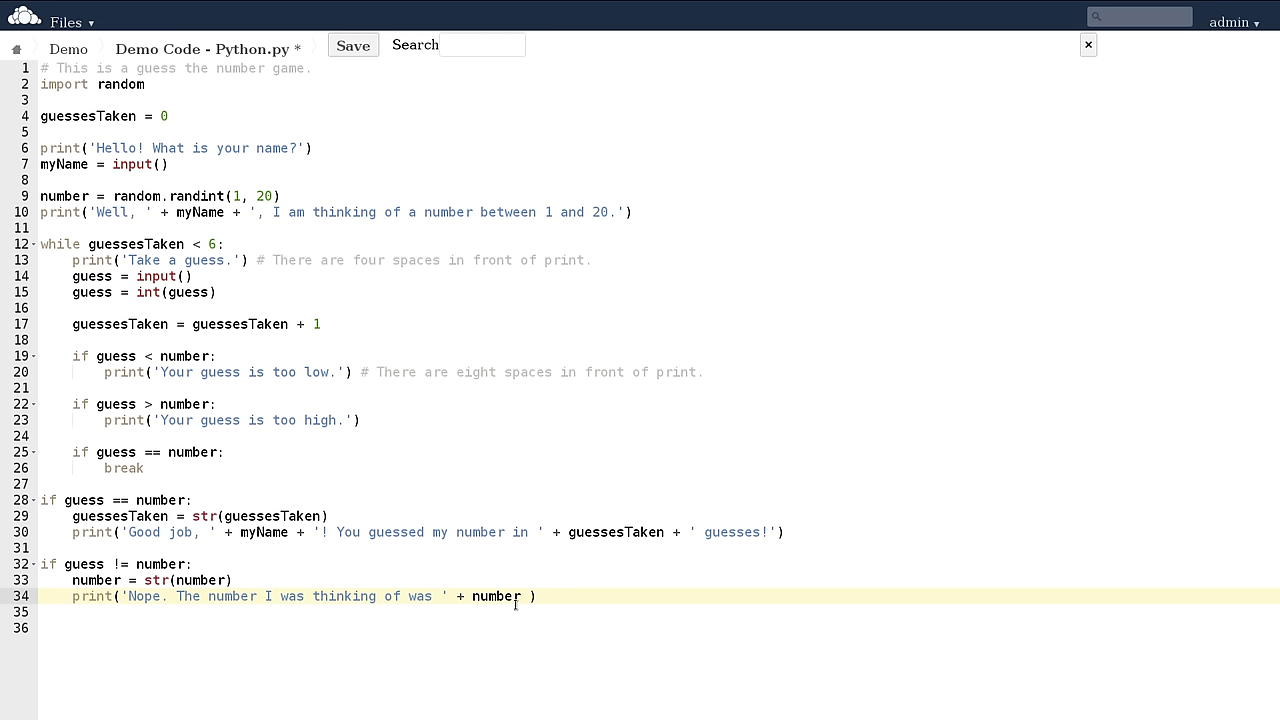
- Change the end of the print statement on line 34 to number*2, save the Python file, and return to the Demo folder
text(*2)
click(360, 47)
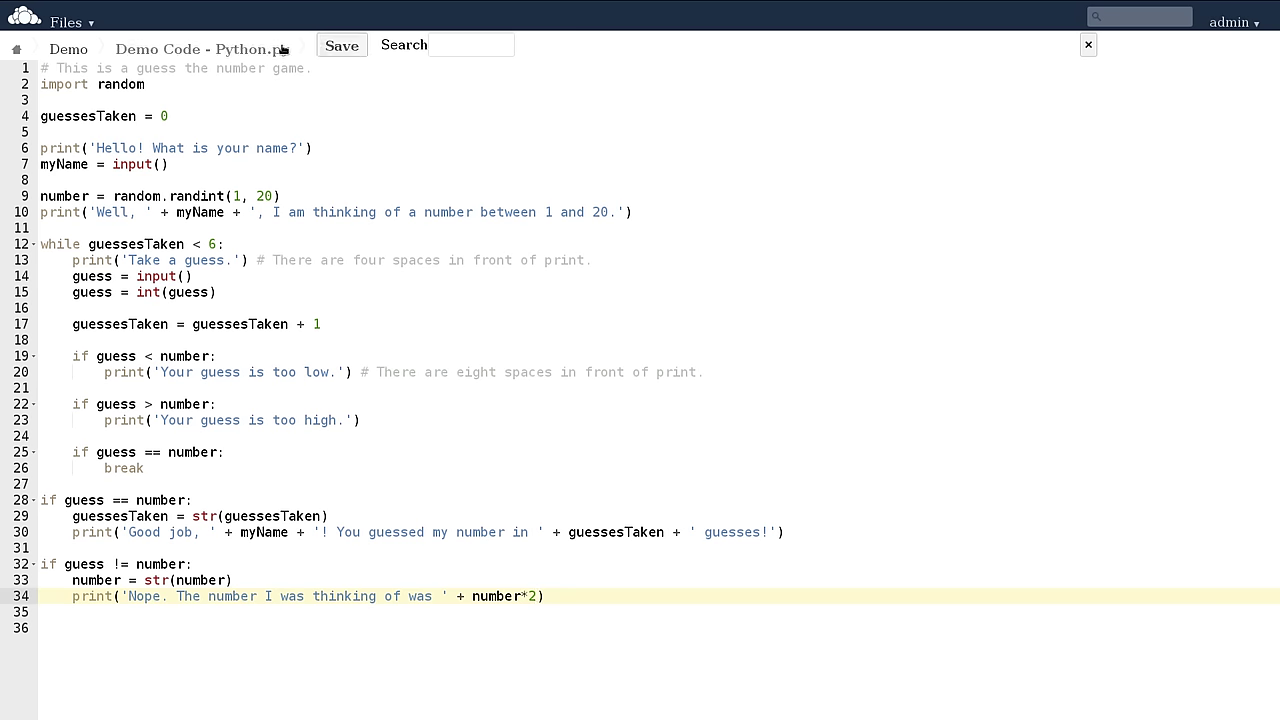
click(70, 50)
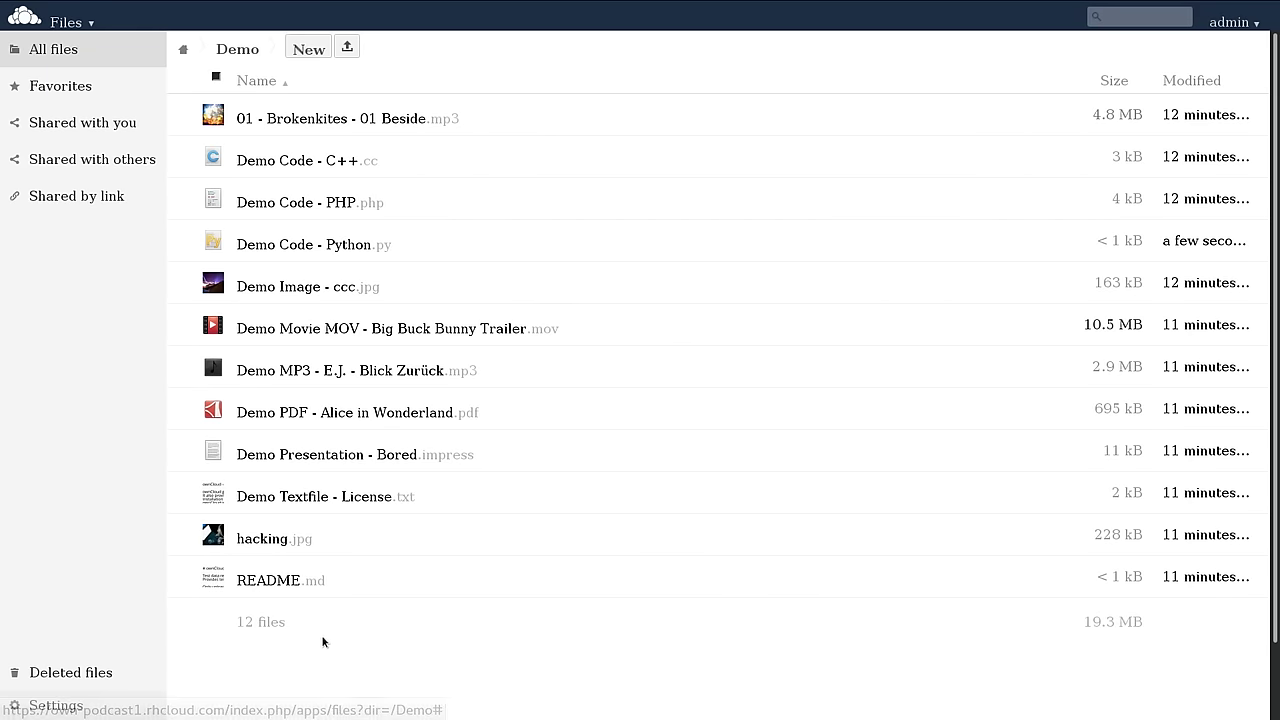
- Open Demo Image - ccc.jpg in the picture viewer, advance through the folder's images, and close the viewer
click(286, 285)
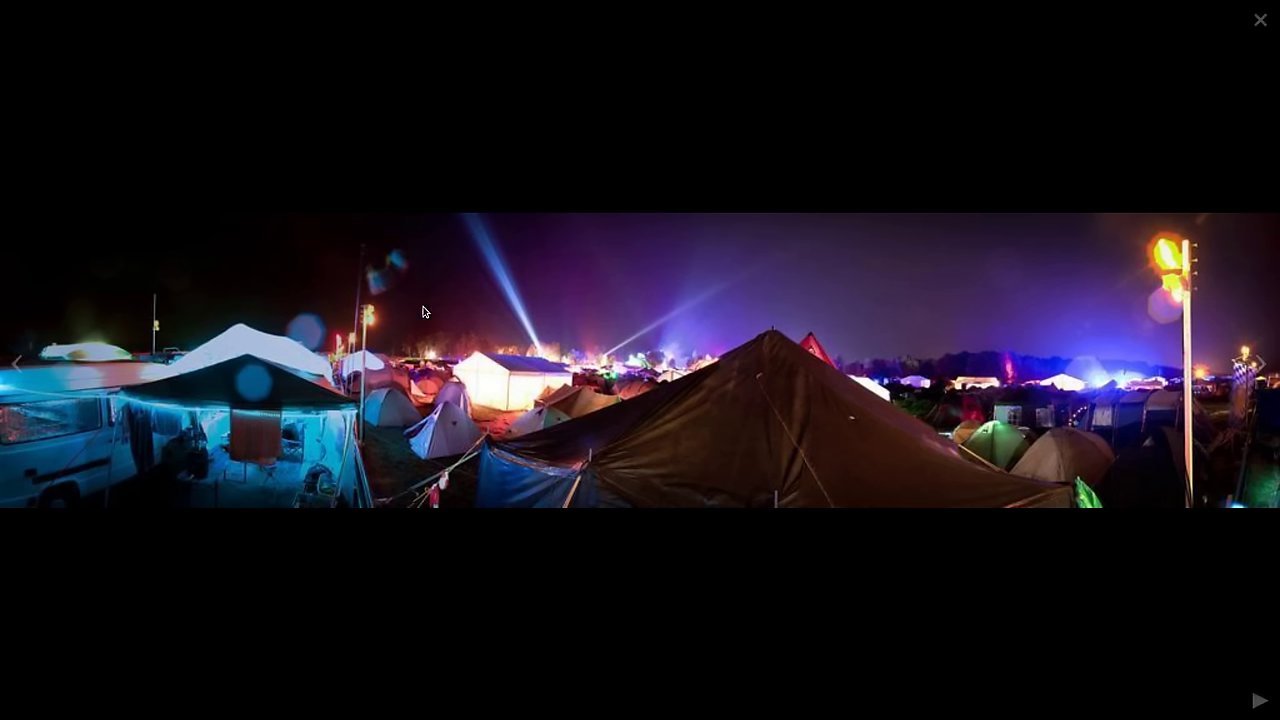
click(1261, 364)
click(1261, 364)
key(Escape)
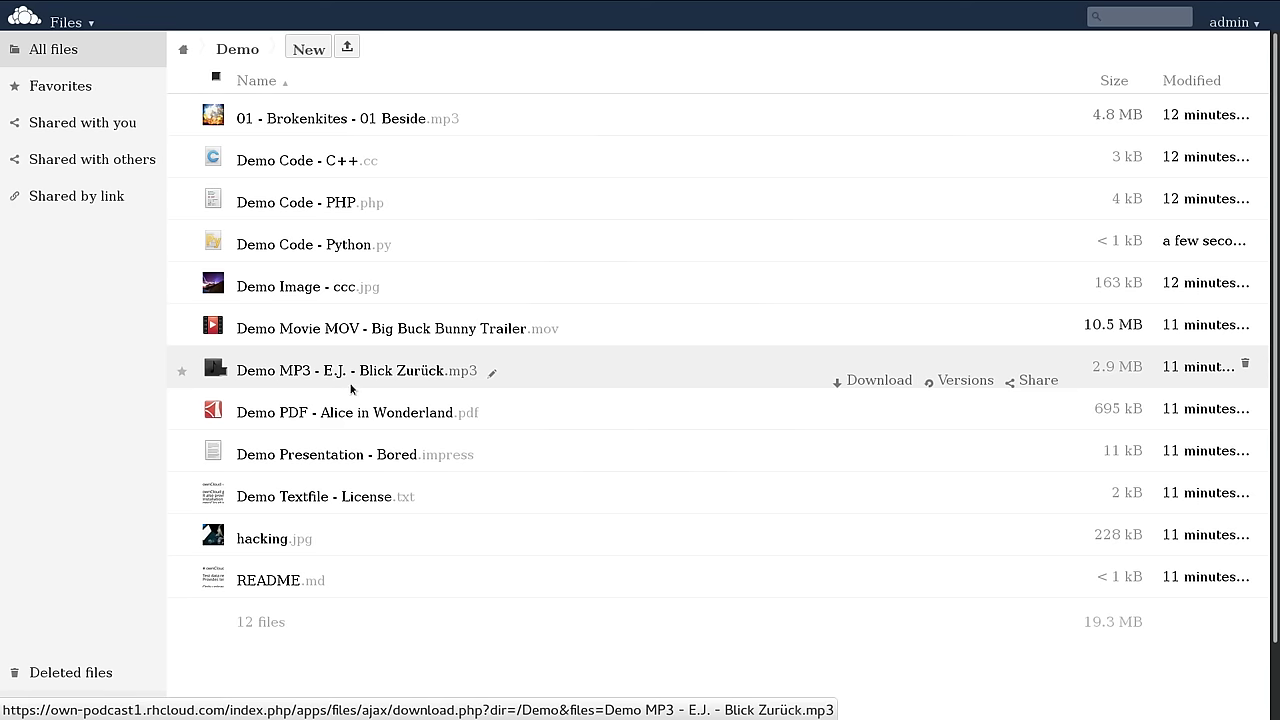
- Try opening Demo MP3 - E.J. - Blick Zurück.mp3 and cancel its download
click(353, 372)
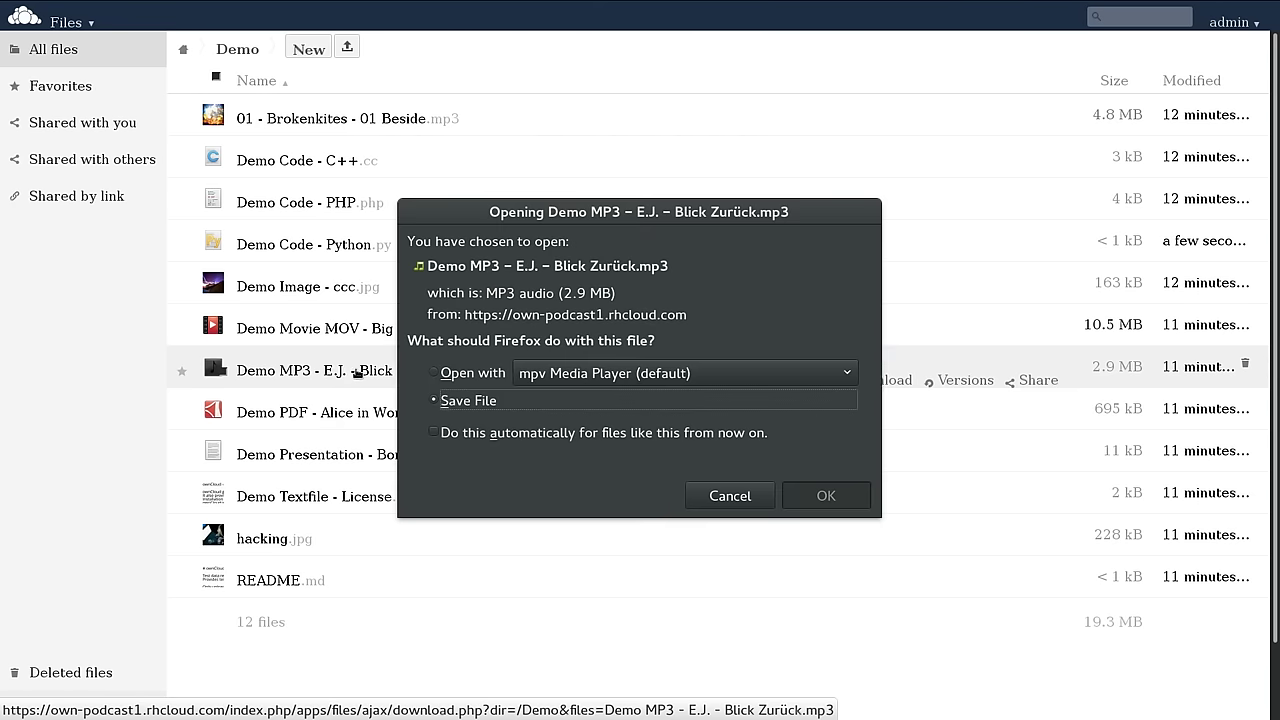
click(731, 493)
- Open Demo PDF - Alice in Wonderland.pdf, jump to Chapter VII through its contents list, and read on through the following pages
click(417, 415)
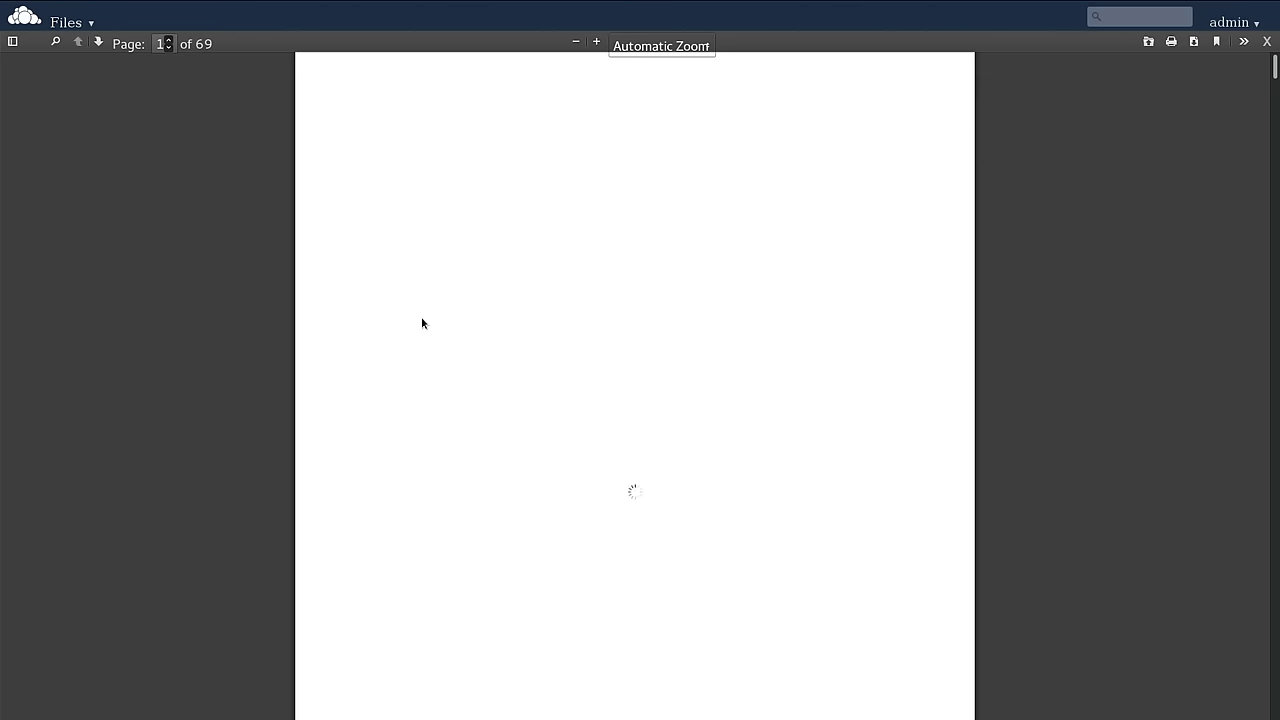
scroll(525, 391, down, 10)
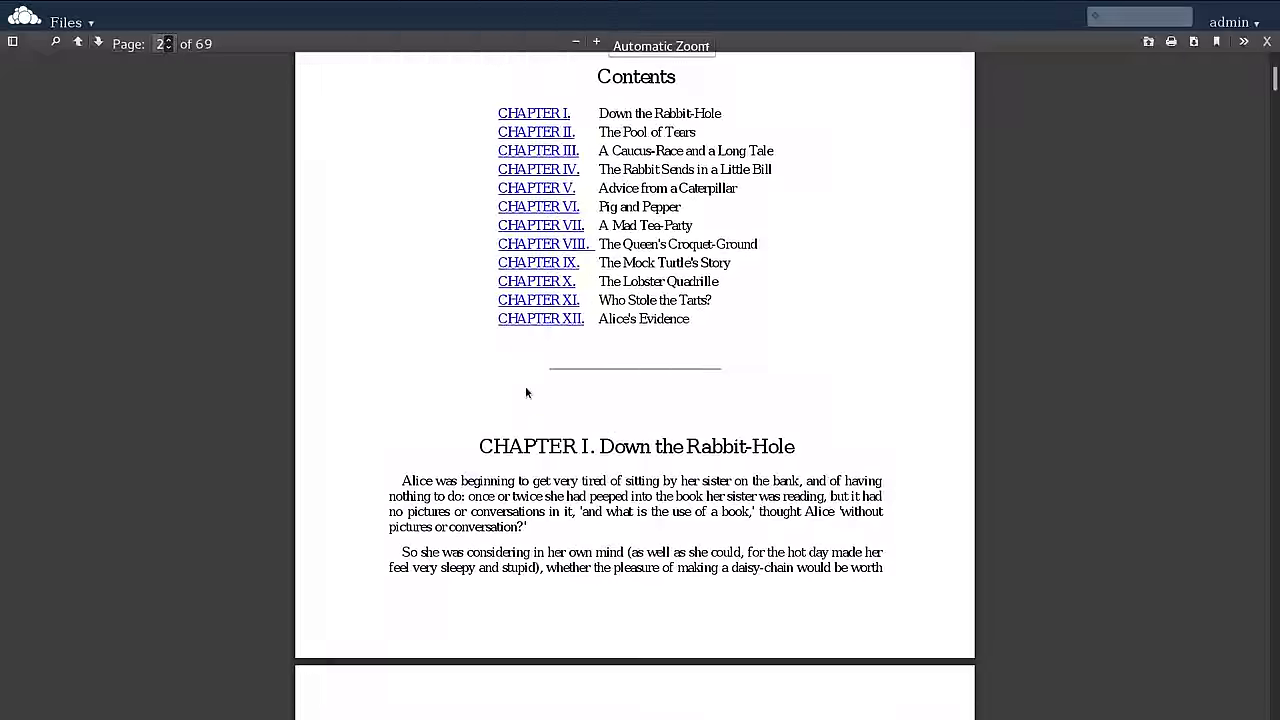
click(524, 224)
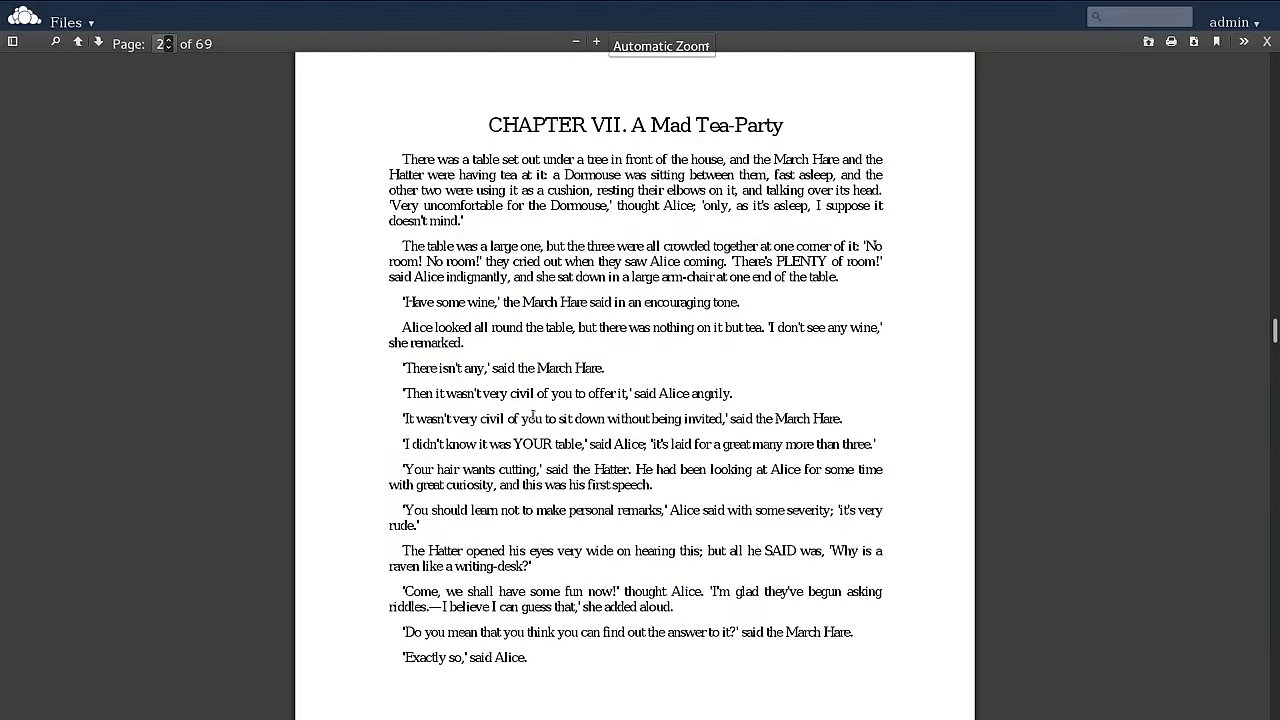
scroll(533, 416, down, 15)
scroll(533, 418, down, 20)
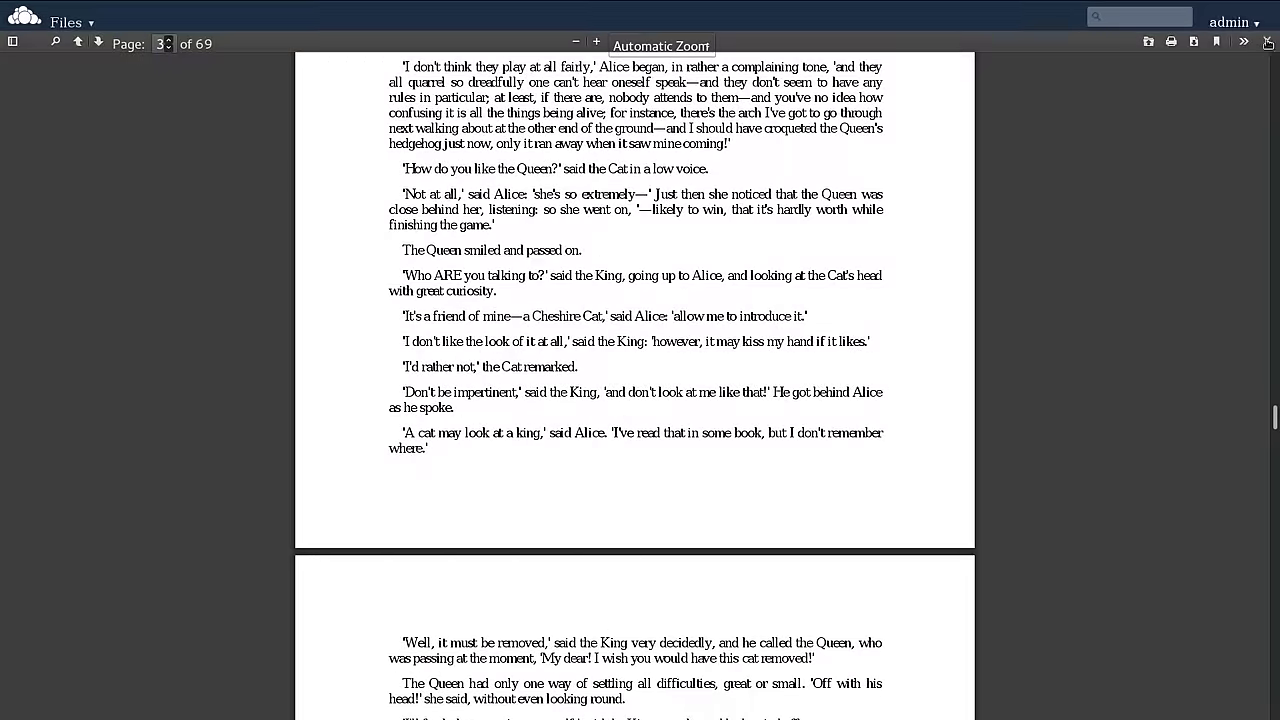
- Check the admin account's menu options, dismiss them, and close the PDF to return to the Demo folder
click(1233, 22)
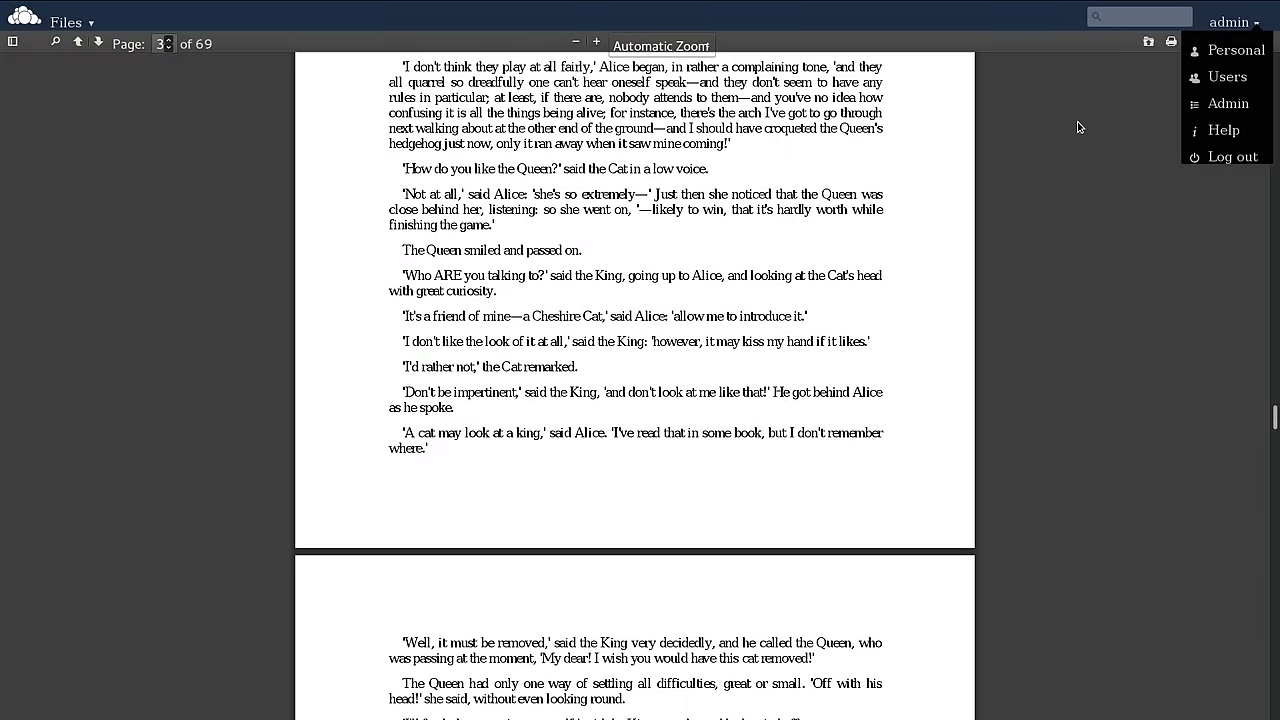
mouse_move(90, 4)
click(1230, 24)
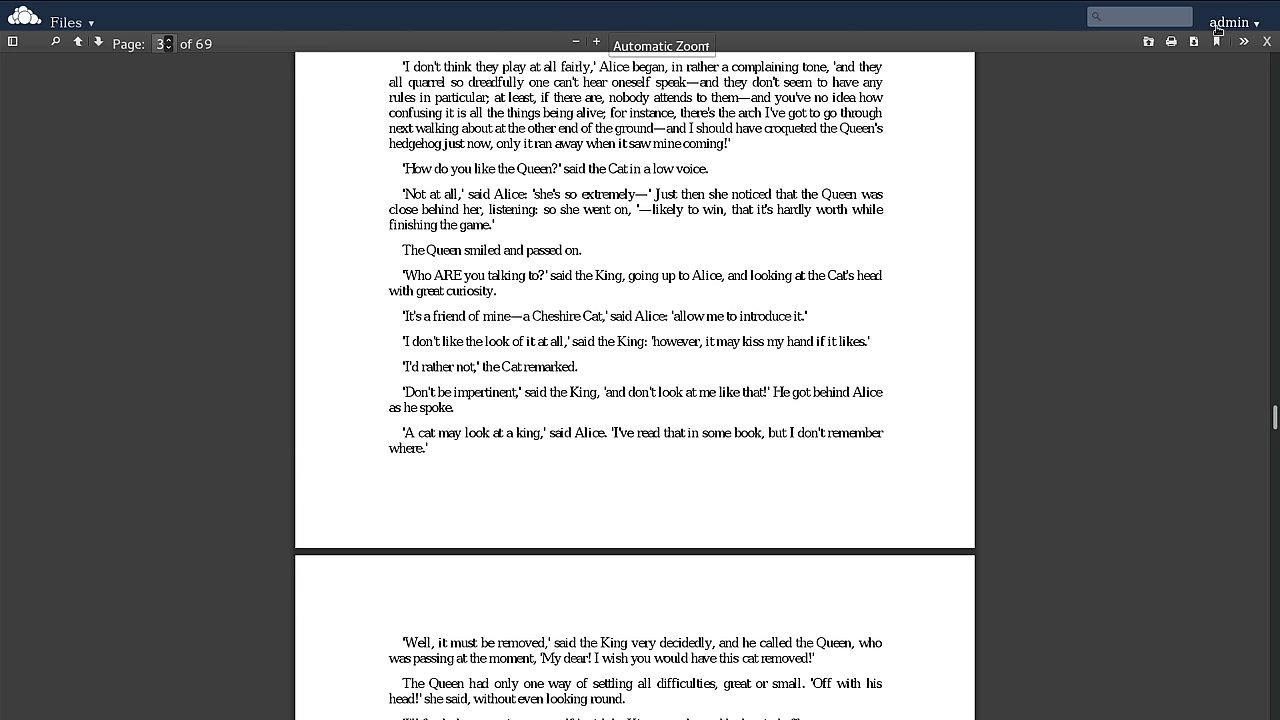
click(1266, 43)
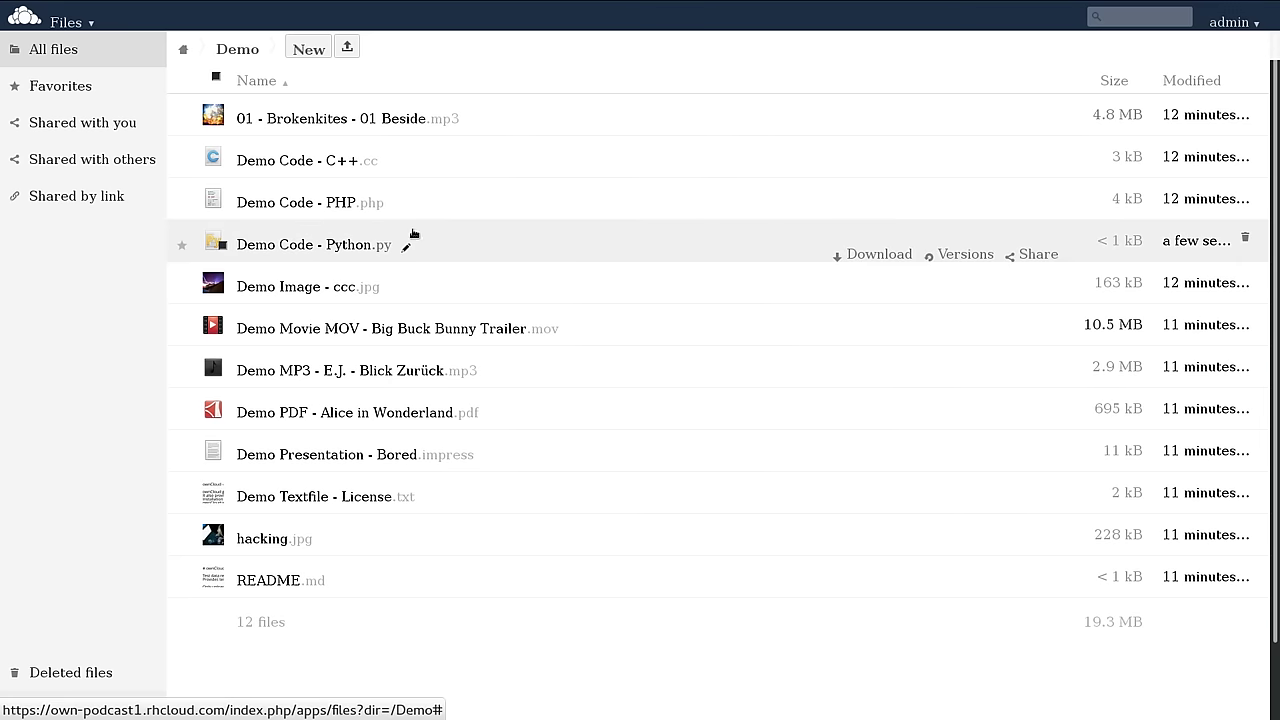
- Open Demo Presentation - Bored.impress to view its source text, and close it again
click(358, 459)
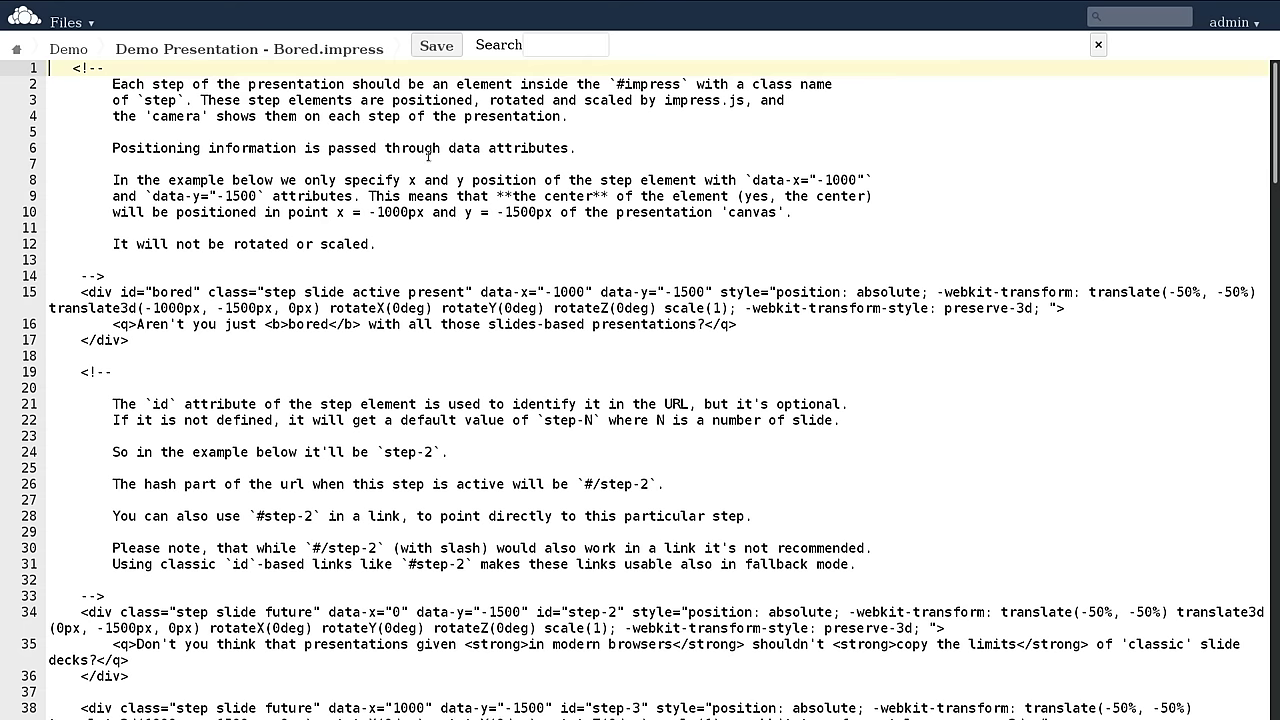
click(1098, 44)
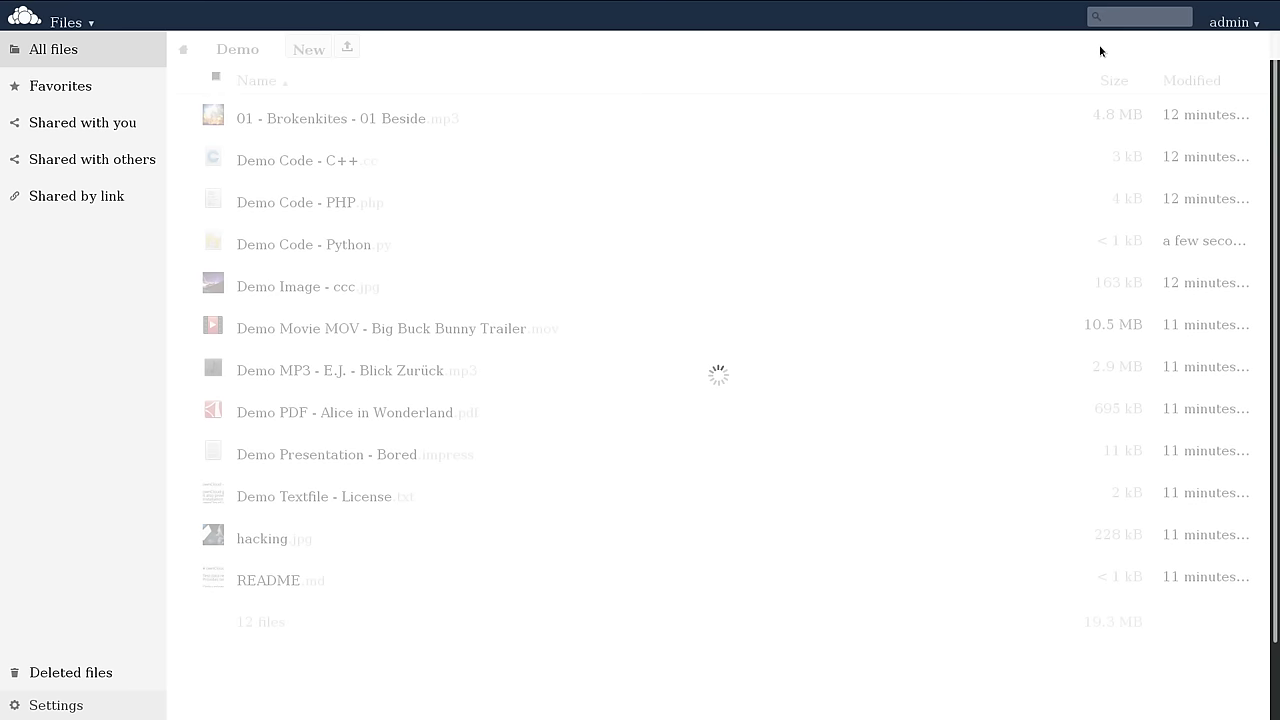
- Open Demo Textfile - License.txt, look through the credits to the end and back, and close the file
click(320, 497)
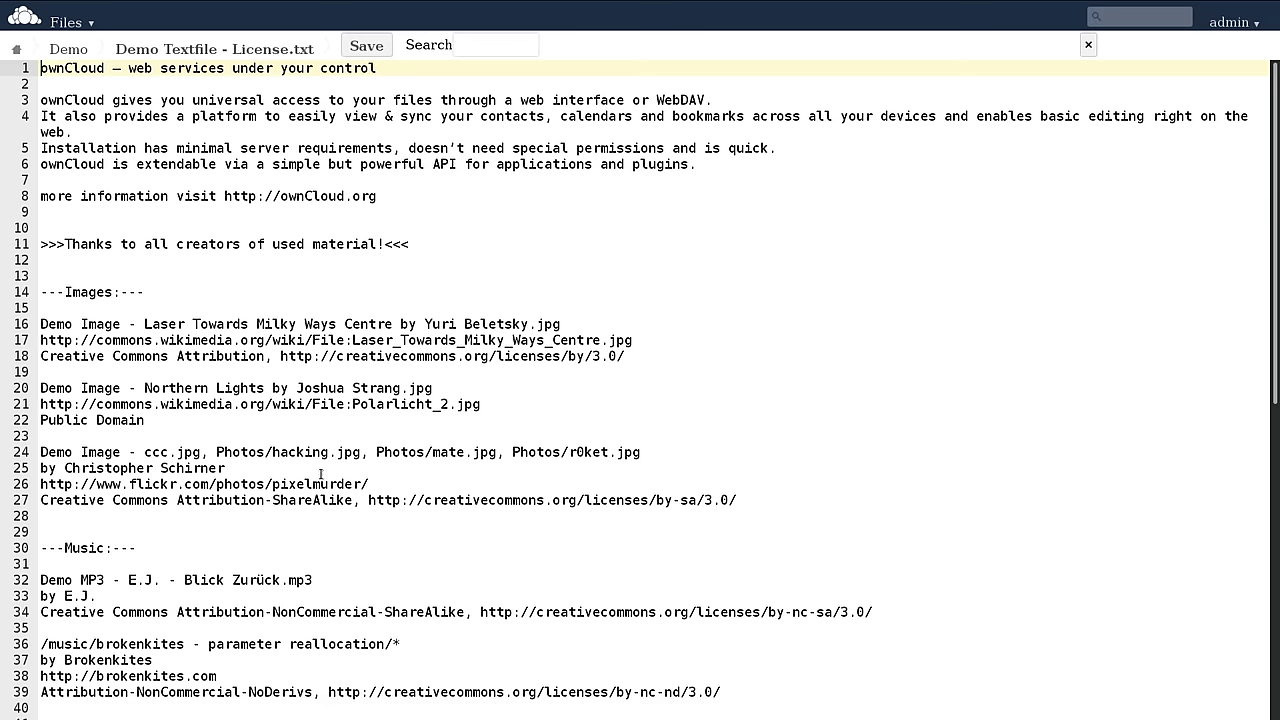
scroll(294, 443, down, 10)
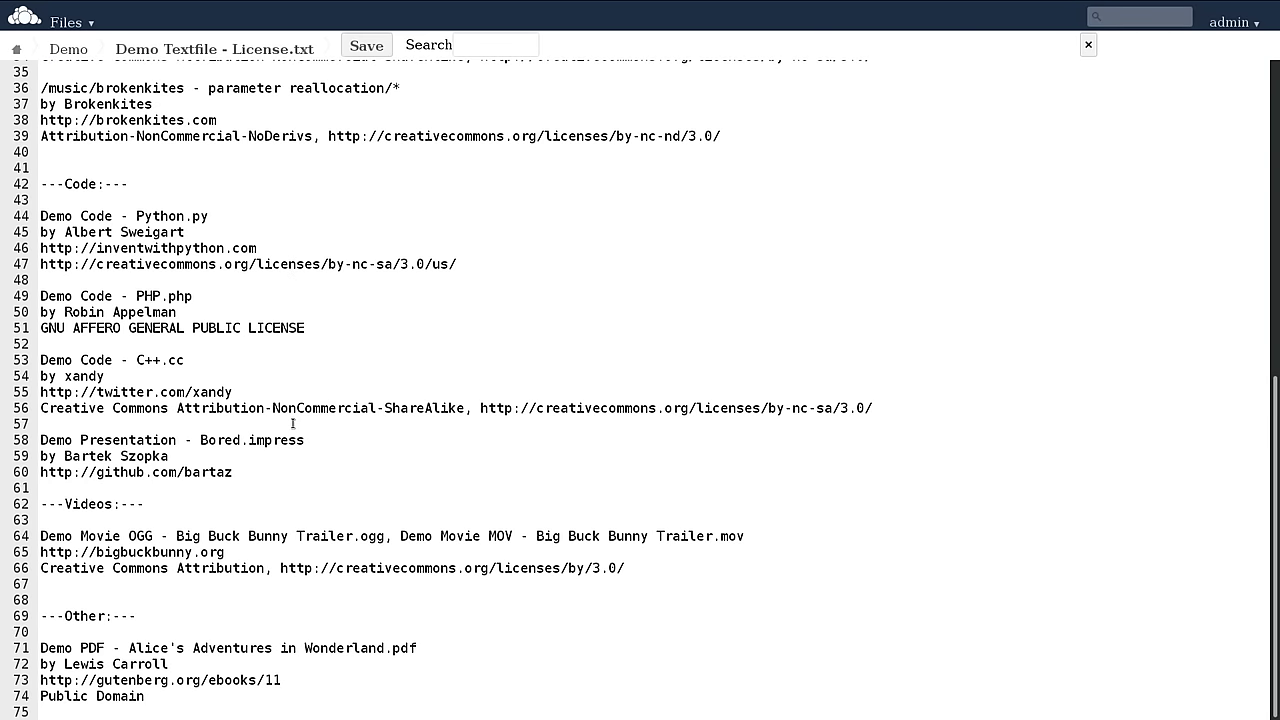
scroll(919, 356, up, 10)
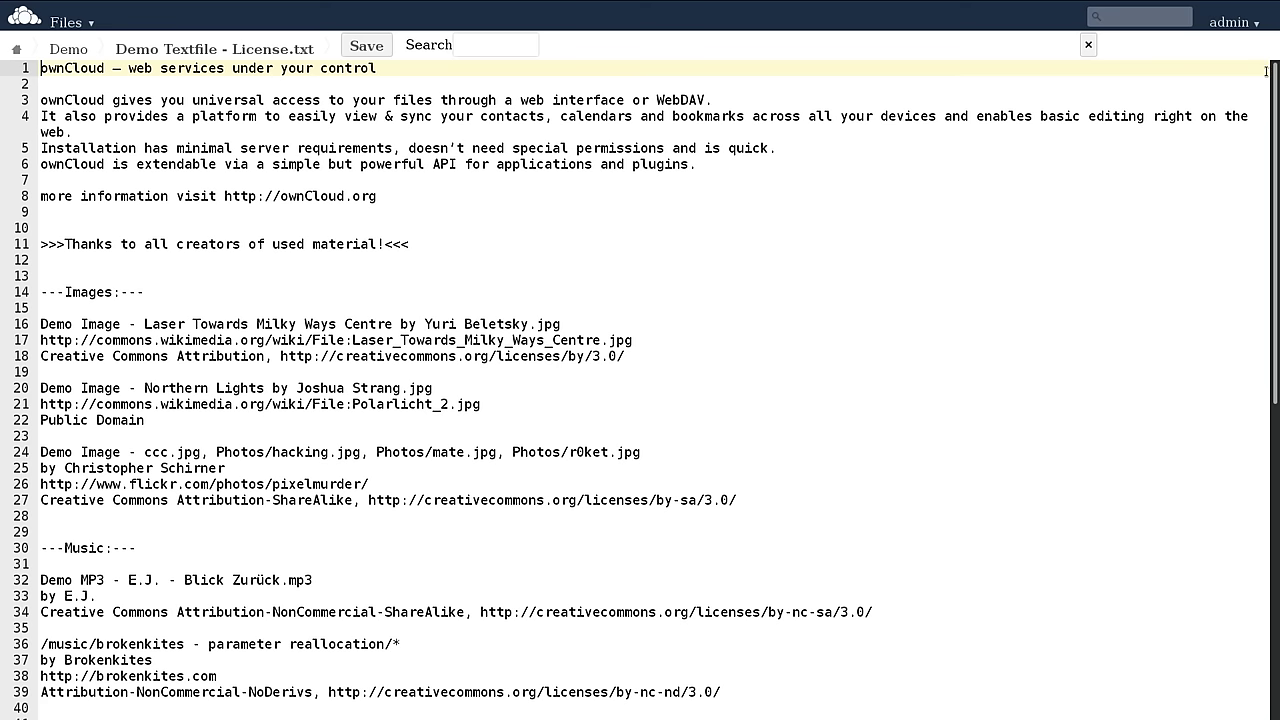
click(1088, 44)
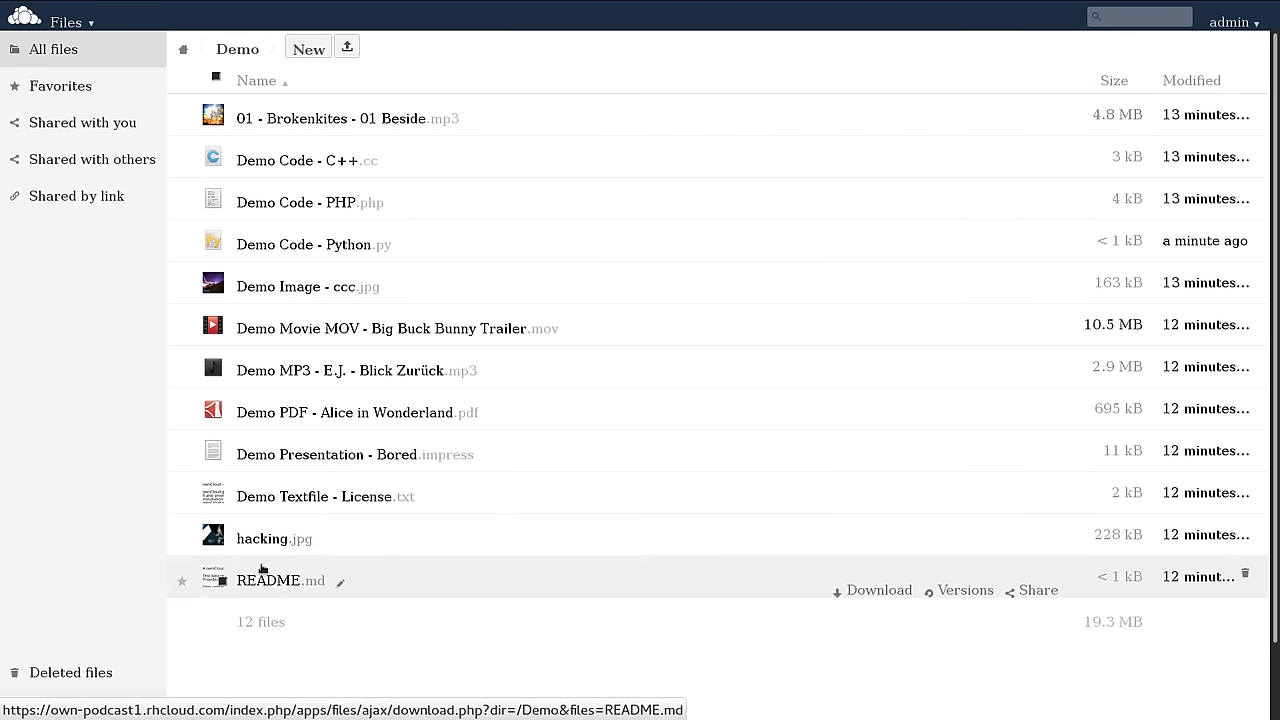
- Open README.md from the Demo folder in the text editor
click(268, 582)
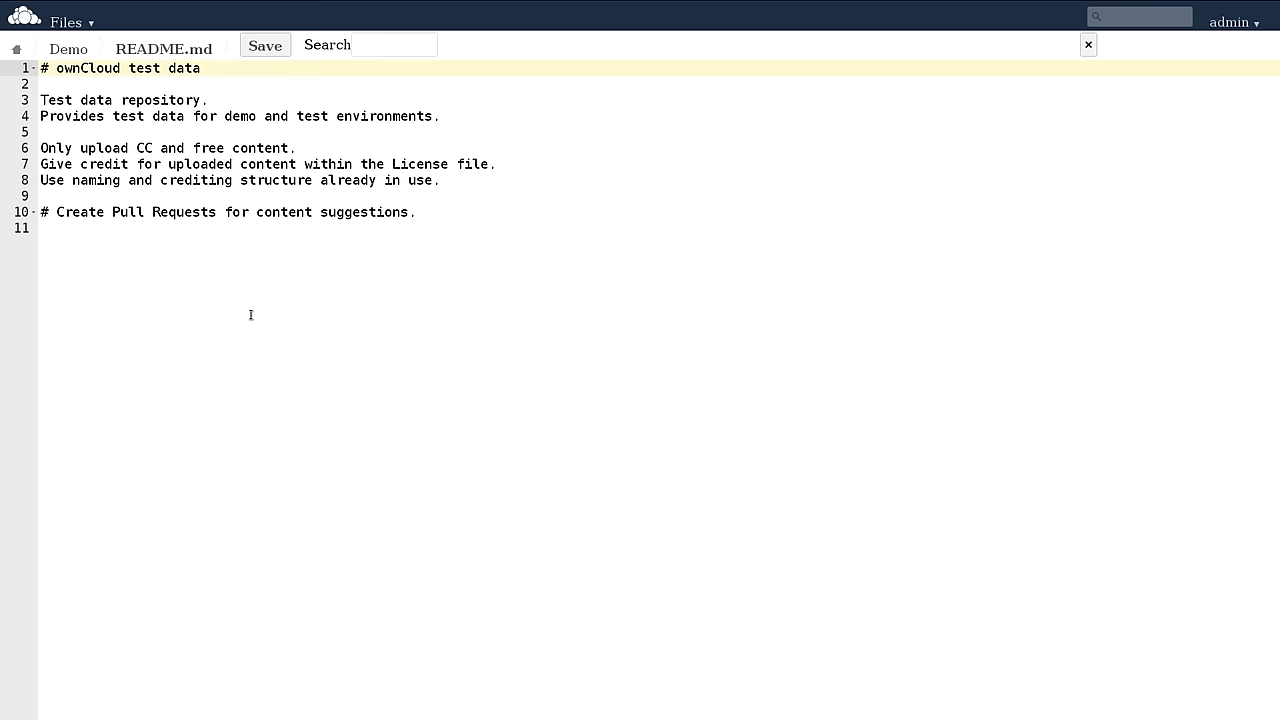